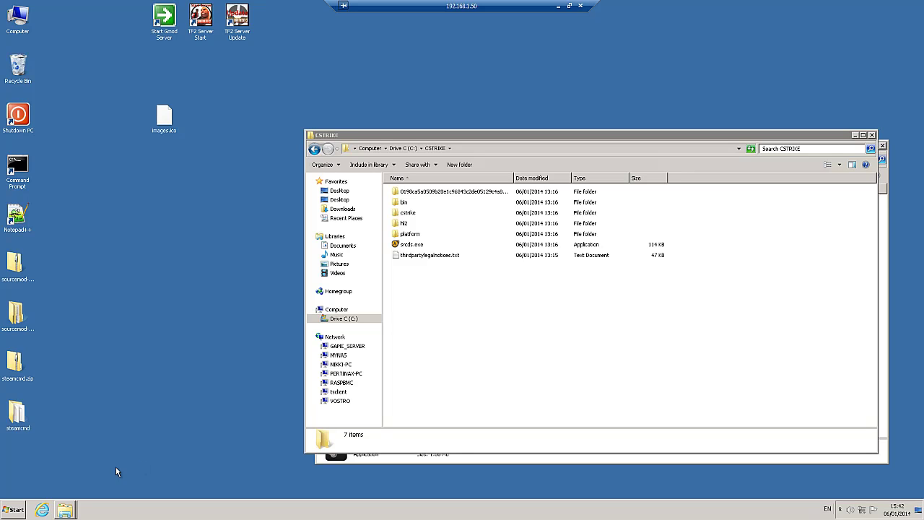
- Search Google for srcds.com in Internet Explorer
left_click(43, 509)
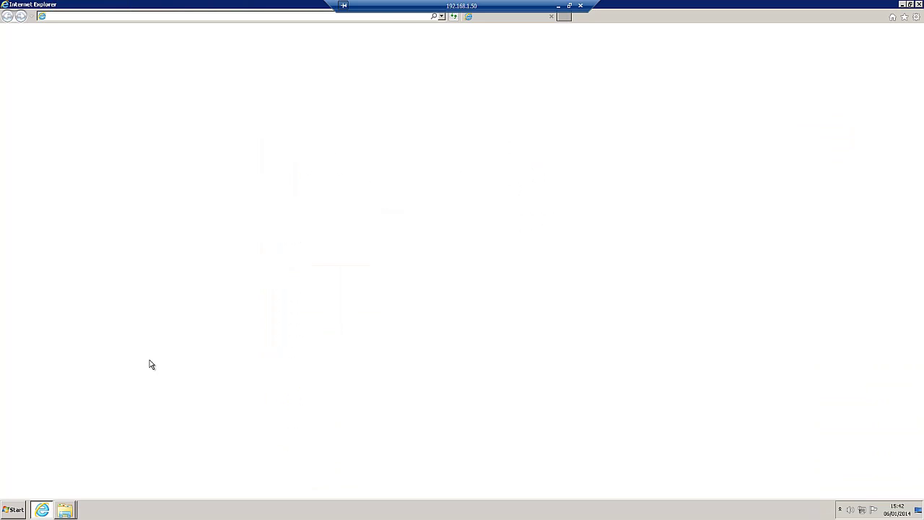
type("s")
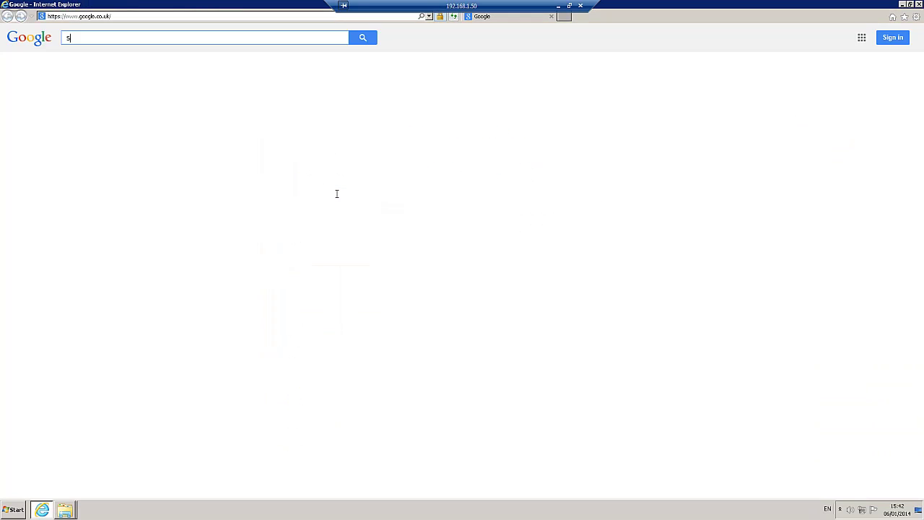
type("rcds.com")
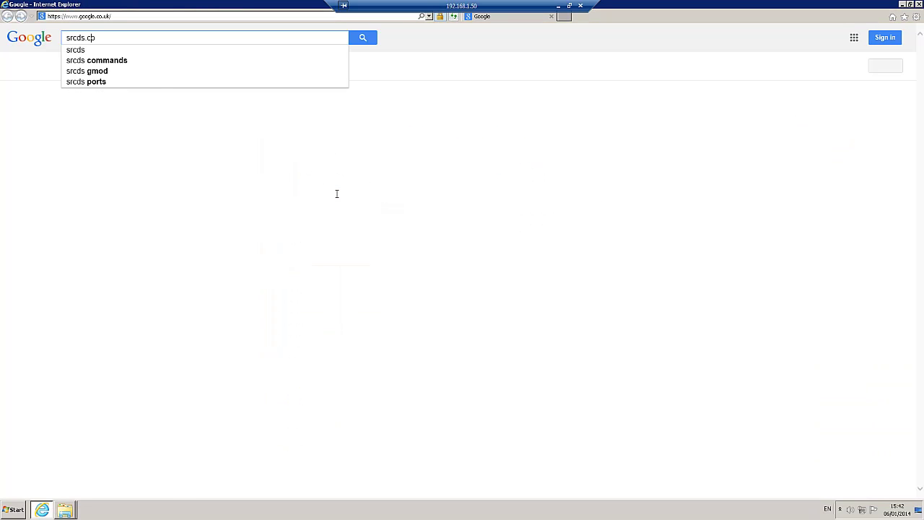
key("Return")
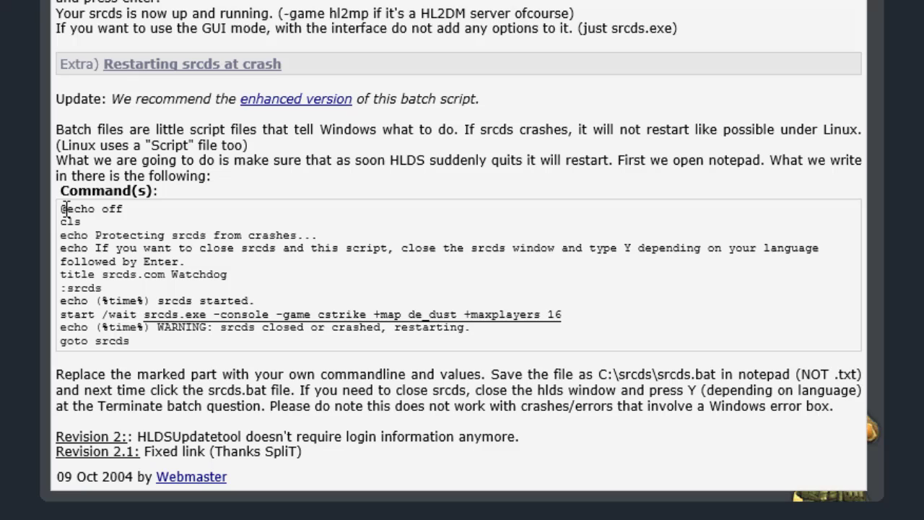
- Copy the whole crash-restart batch script from the srcds.com guide
left_click_drag(63, 208, 169, 347)
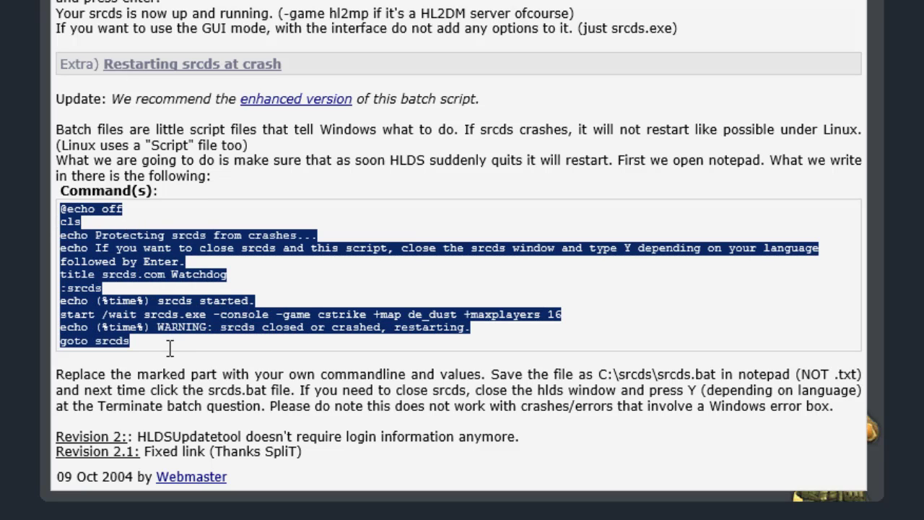
right_click(83, 288)
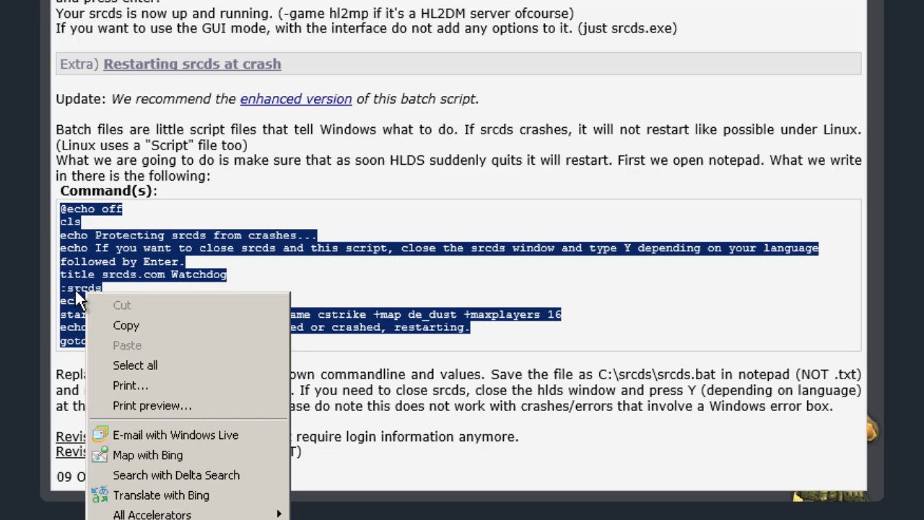
left_click(126, 325)
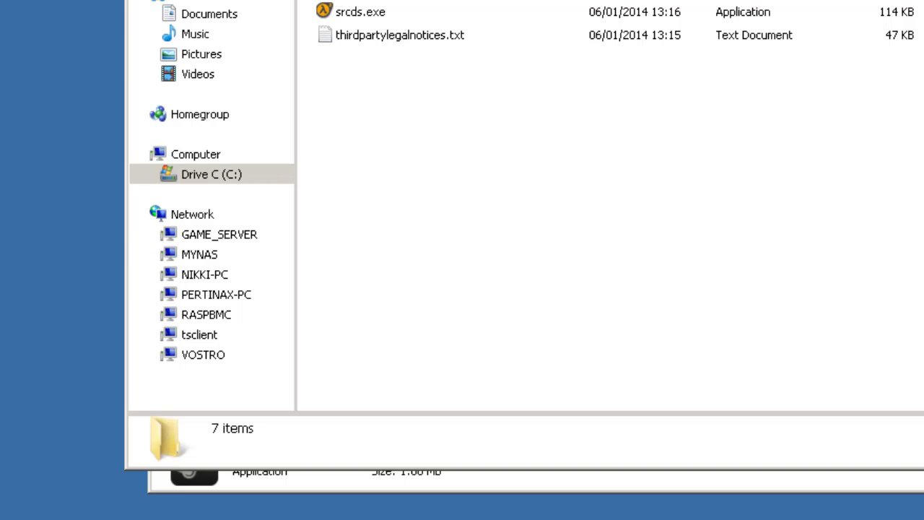
- Create a new text document in CSTRIKE and rename it start.bat, accepting the extension change
right_click(397, 113)
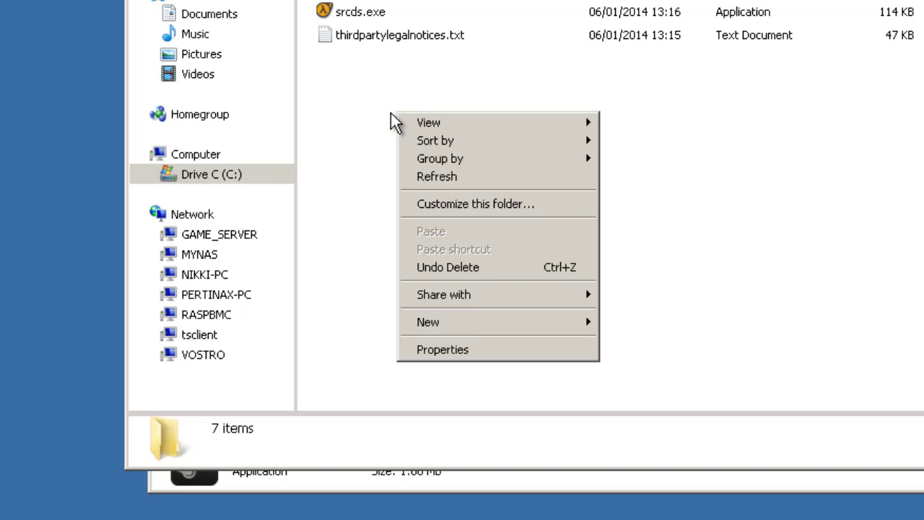
mouse_move(451, 330)
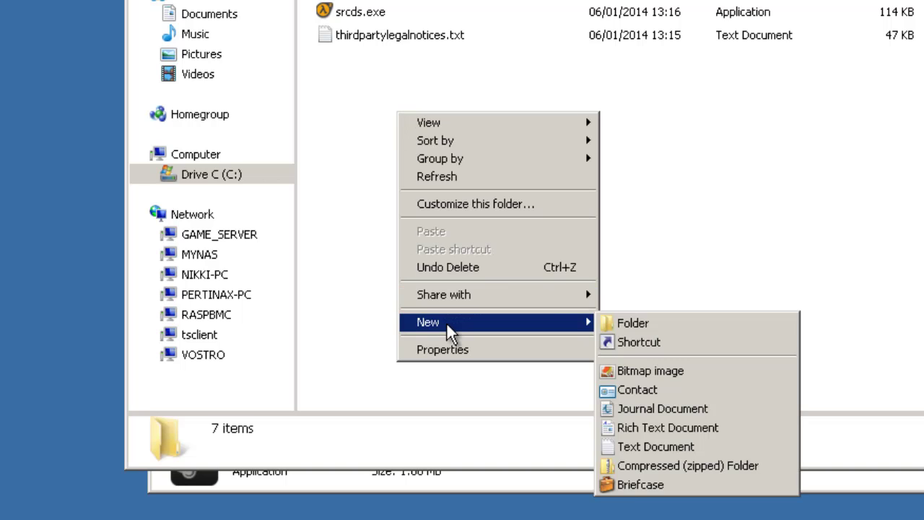
left_click(633, 447)
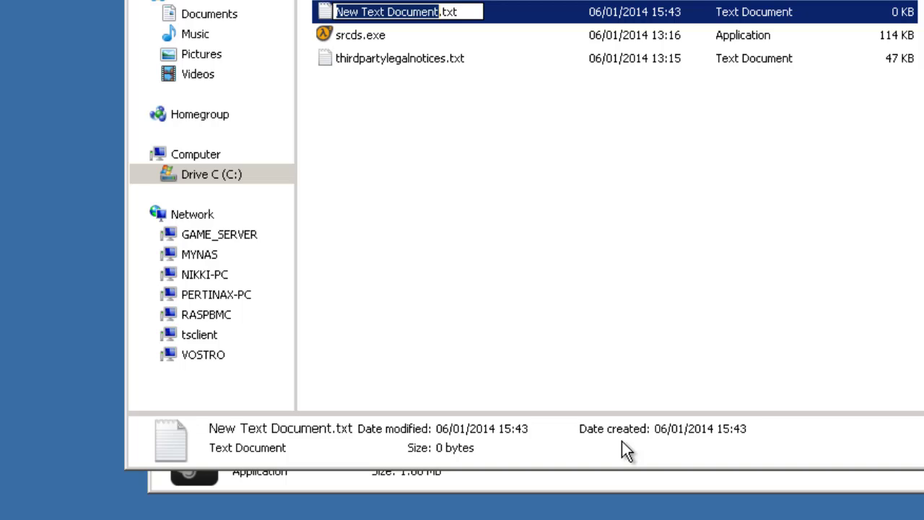
type("start")
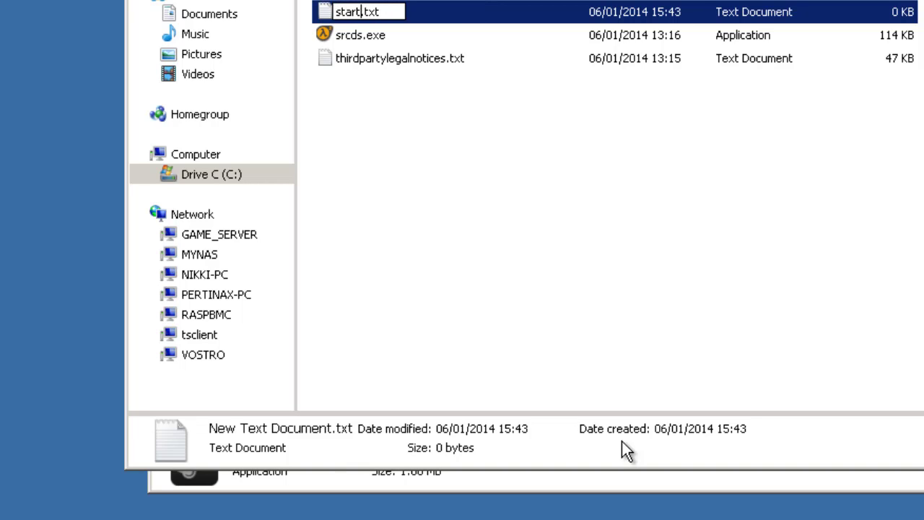
key("Right")
key("Right")
key("Right")
key("Right")
key("BackSpace")
key("BackSpace")
key("BackSpace")
type("bat")
key("Return")
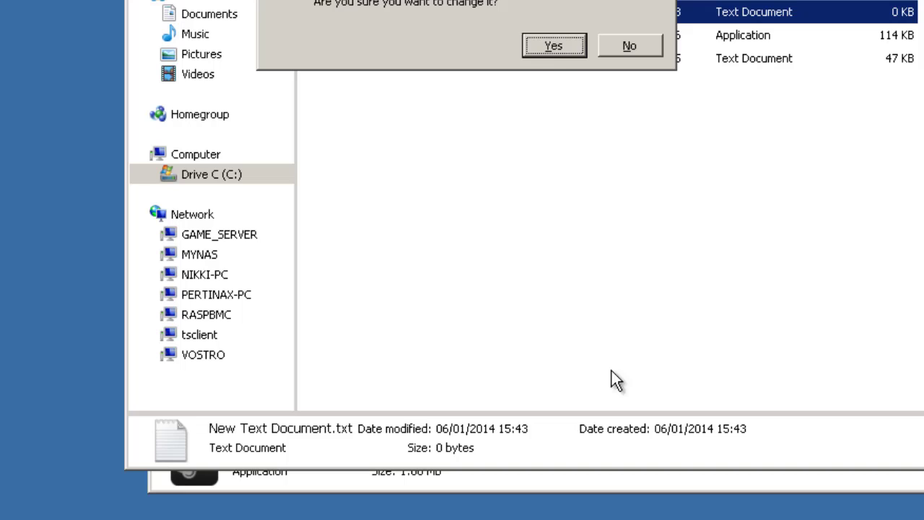
left_click(553, 45)
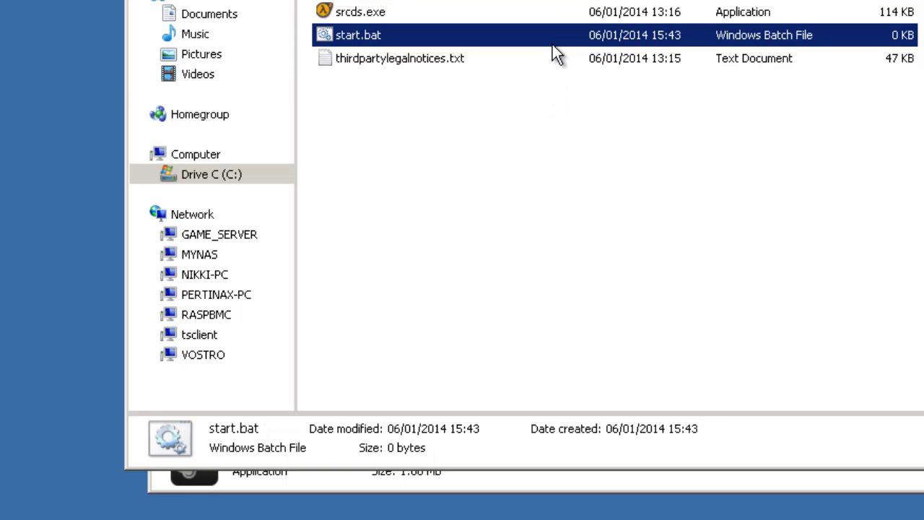
right_click(364, 30)
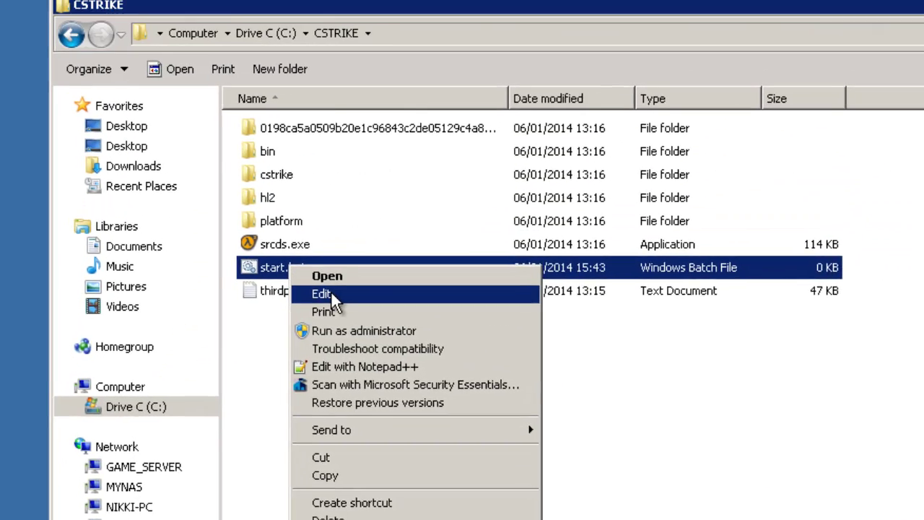
- Open start.bat in Notepad and paste the copied watchdog script
left_click(393, 62)
right_click(119, 85)
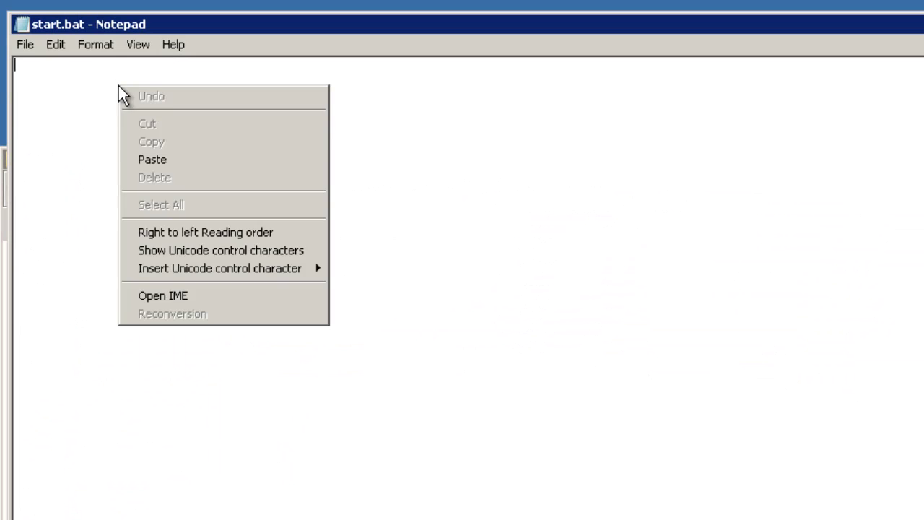
left_click(165, 160)
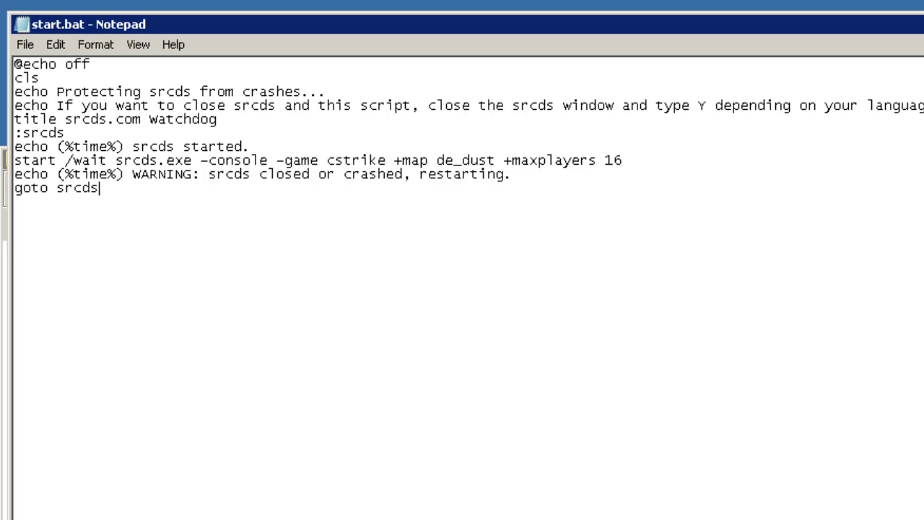
- Insert +ip 192.168.1.50 -port 27015 before +map and remove the 6 from maxplayers 16
left_click(394, 160)
type("+")
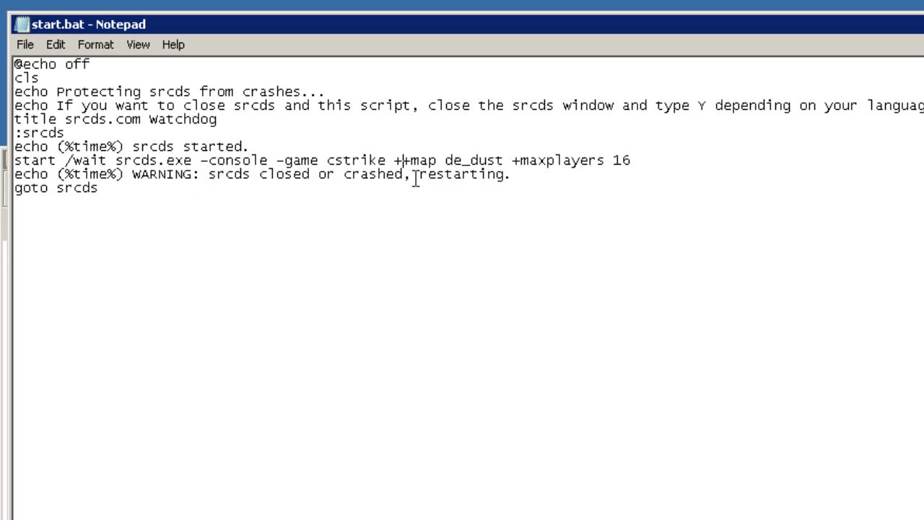
type("ip ")
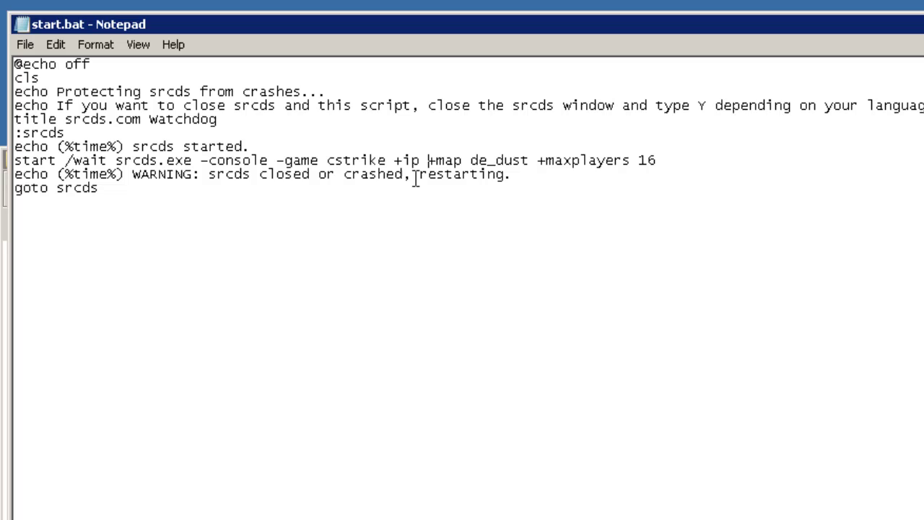
type("192.168.1")
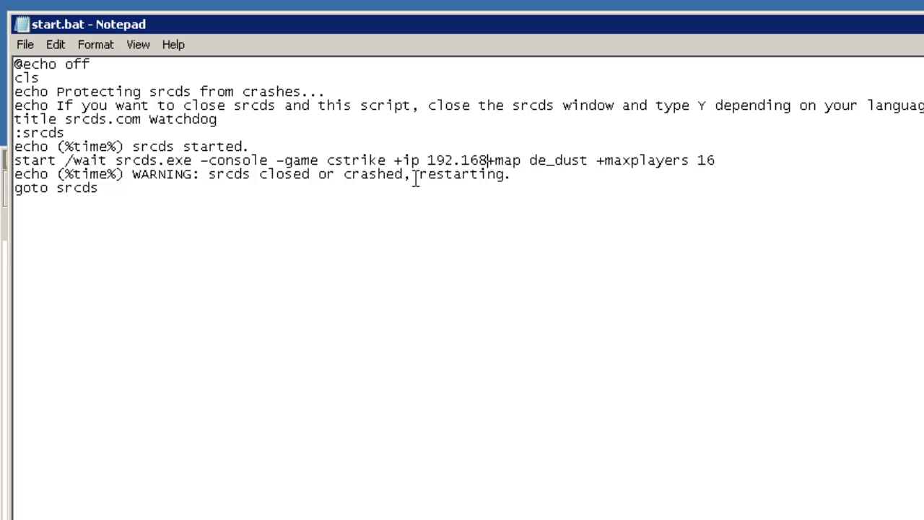
type(".50 ")
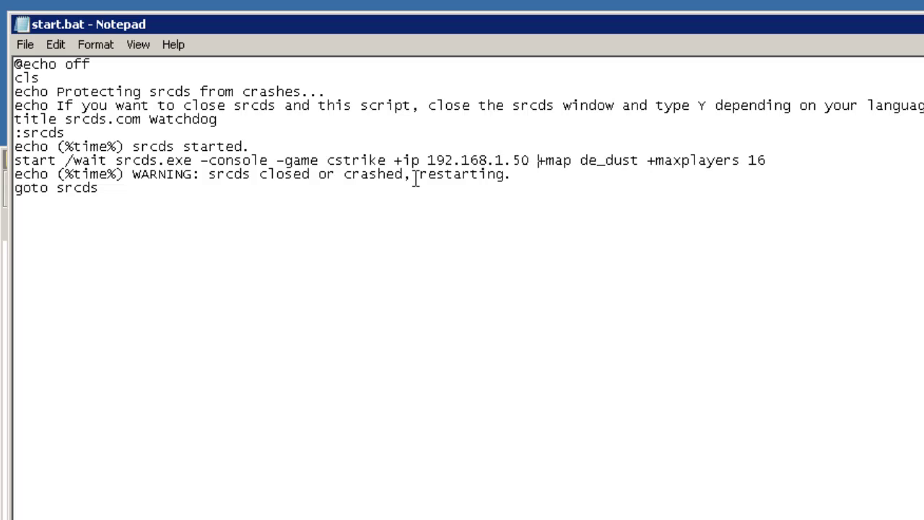
type("-")
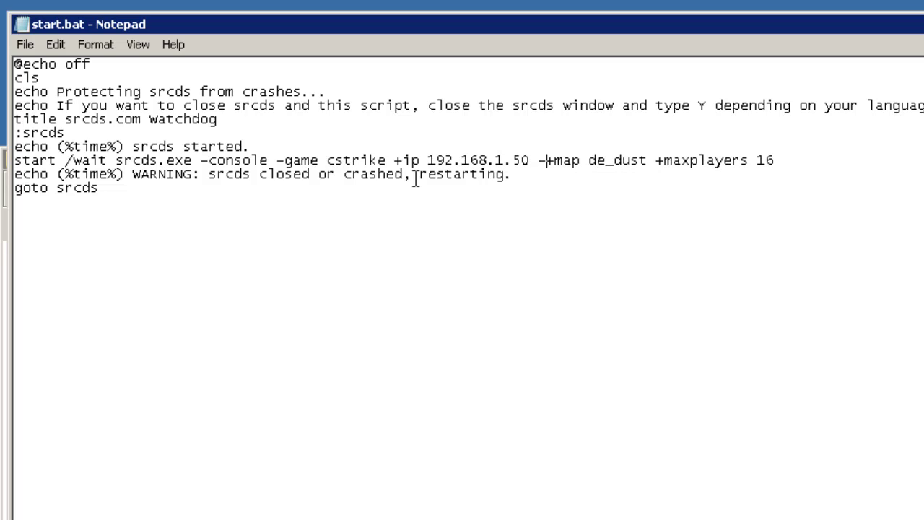
type("port")
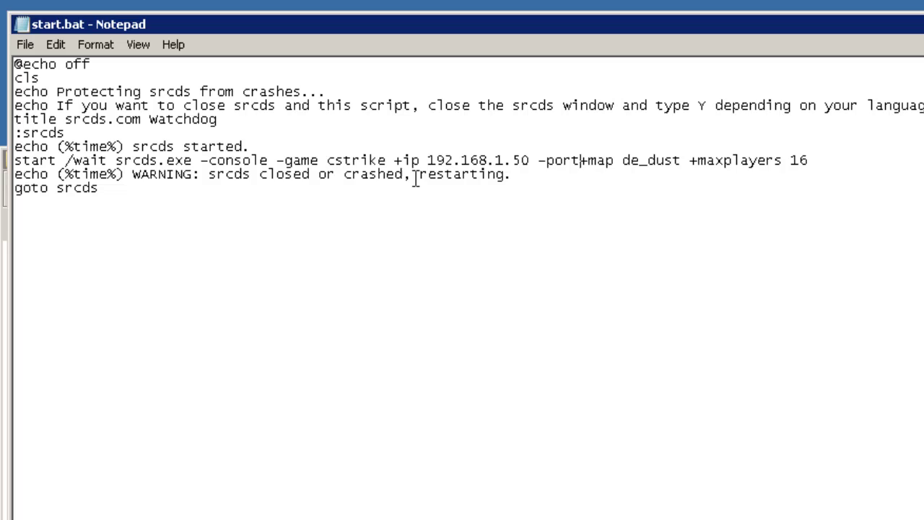
type(" 27015")
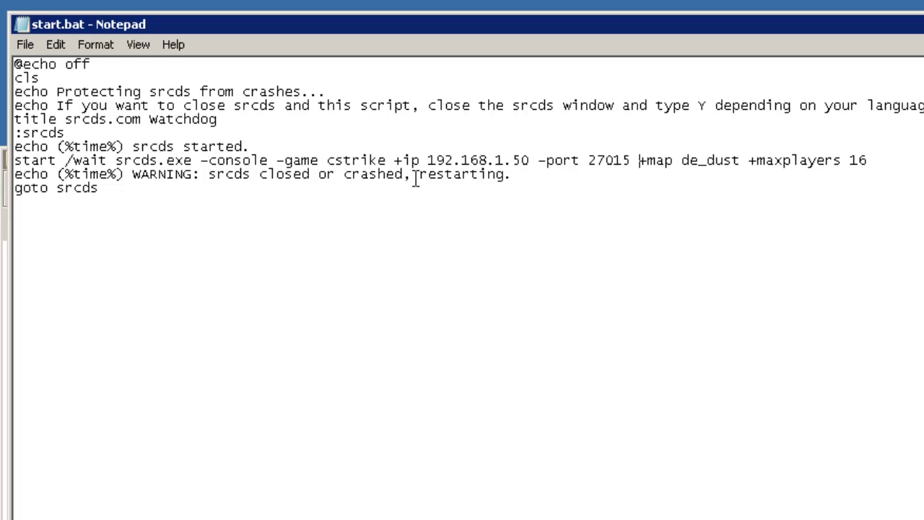
key("Right")
key("Right")
key("Right")
key("Right")
key("Right")
key("Right")
key("Right")
key("Right")
key("Right")
key("Right")
key("Right")
key("Right")
key("Right")
key("Right")
key("Right")
key("Right")
key("Right")
key("Right")
key("Right")
key("Right")
key("Right")
key("Right")
key("Right")
key("Right")
key("Right")
key("Right")
key("Right")
key("BackSpace")
- Change maxplayers to 12, save start.bat and close Notepad
type("2")
left_click(22, 47)
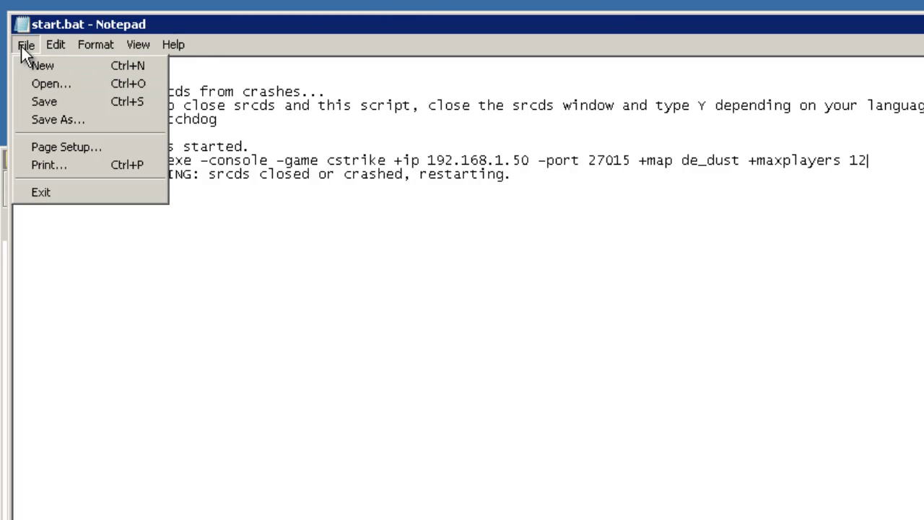
left_click(43, 99)
key("alt+F4")
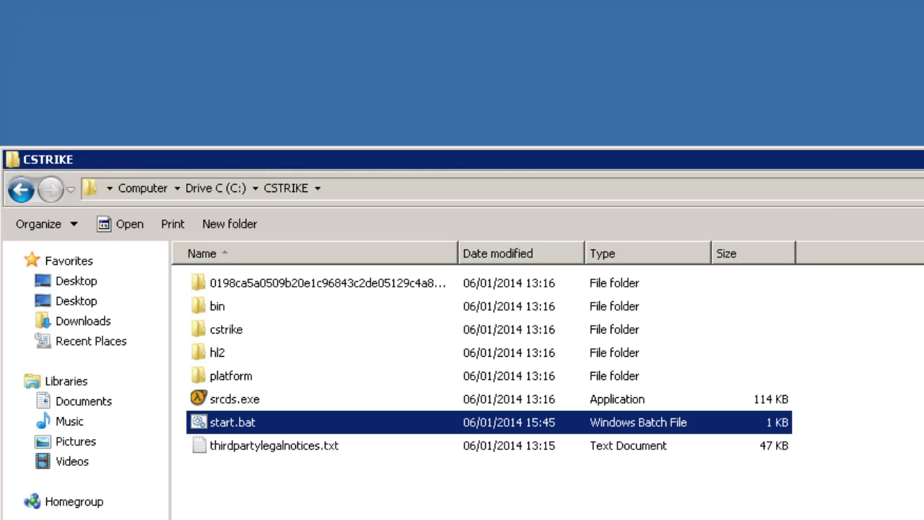
- Create a desktop shortcut to start.bat and rename it 'CStrike Server Start'
left_click_drag(230, 433, 34, 33)
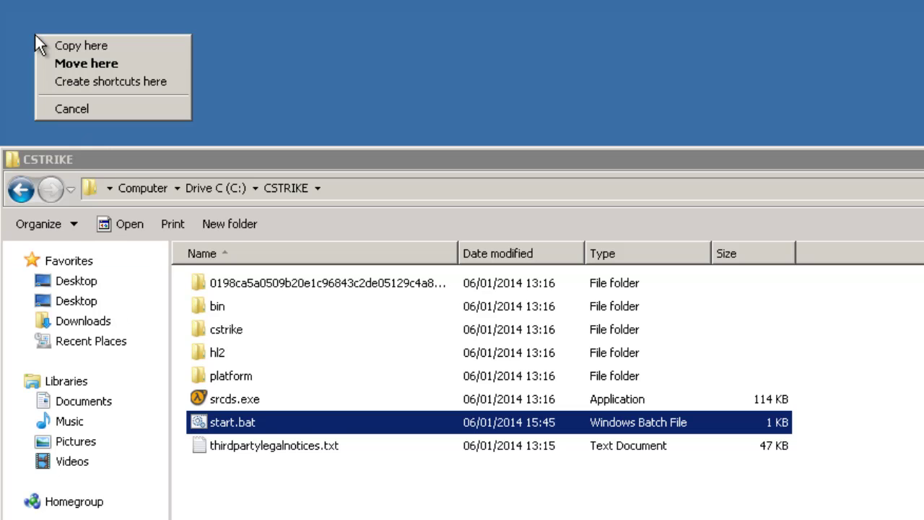
left_click(98, 86)
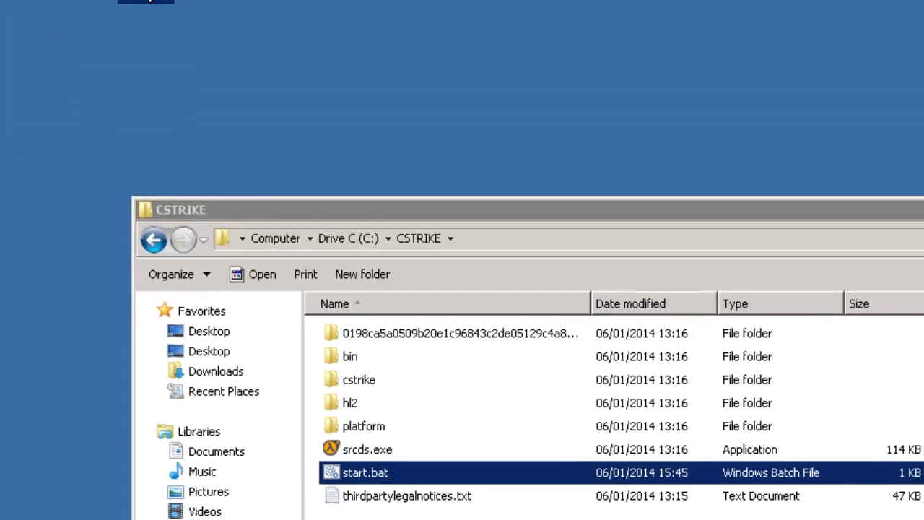
right_click(322, 49)
left_click(412, 369)
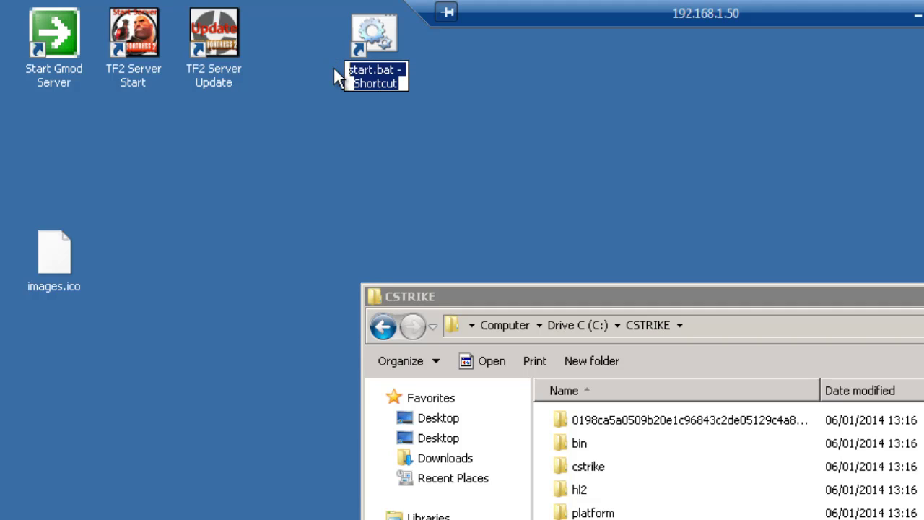
type("CStrike St")
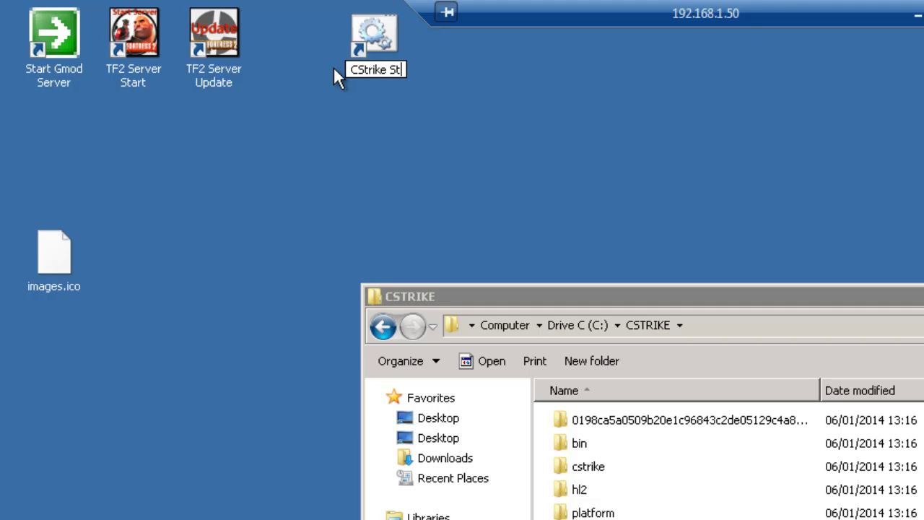
key("BackSpace")
type("erver STart")
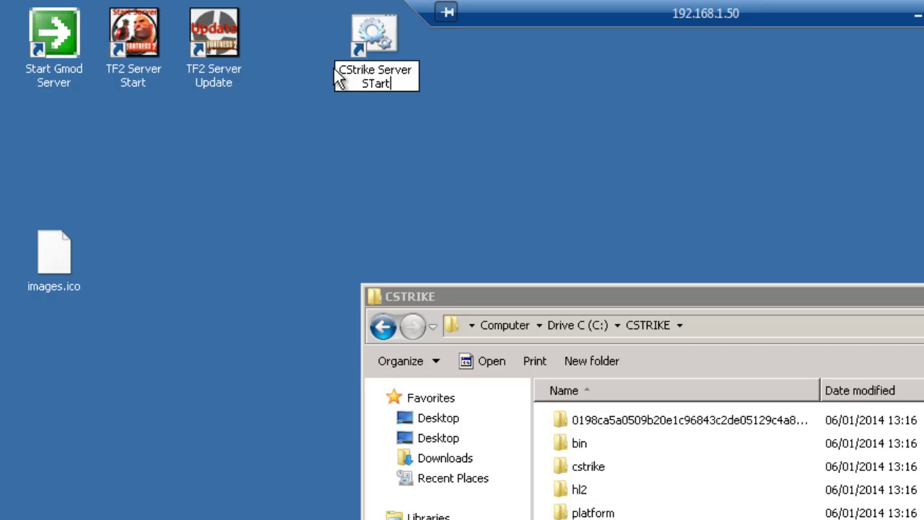
key("BackSpace")
key("BackSpace")
key("BackSpace")
key("BackSpace")
type("tart")
key("Return")
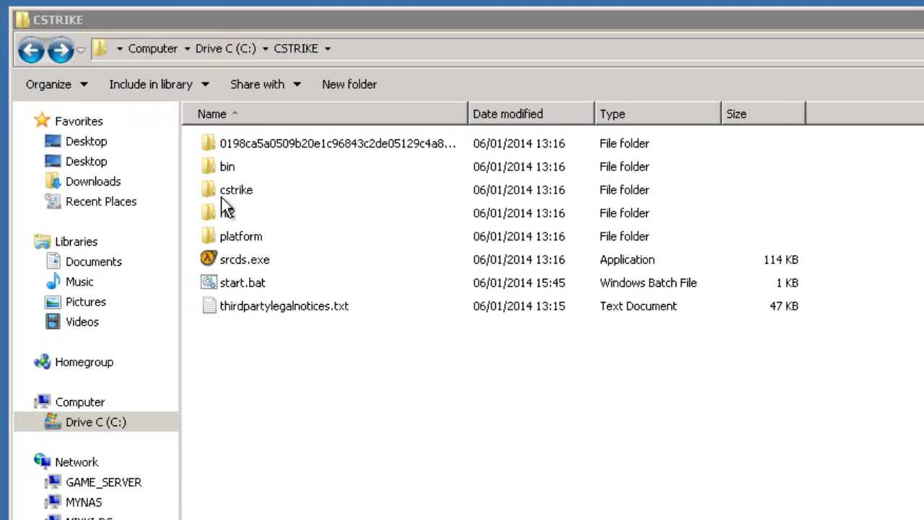
- In cstrike\cfg, rename a new text document to server.cfg and accept the extension change
double_click(233, 190)
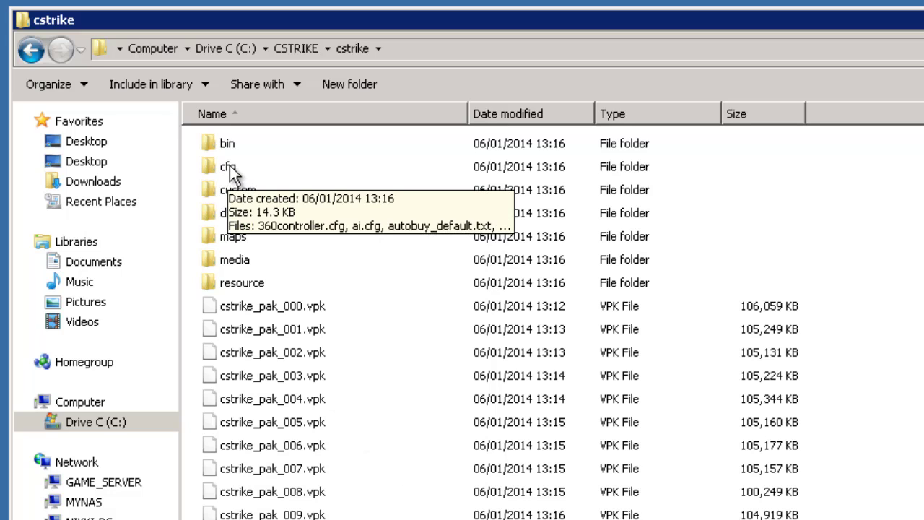
double_click(230, 168)
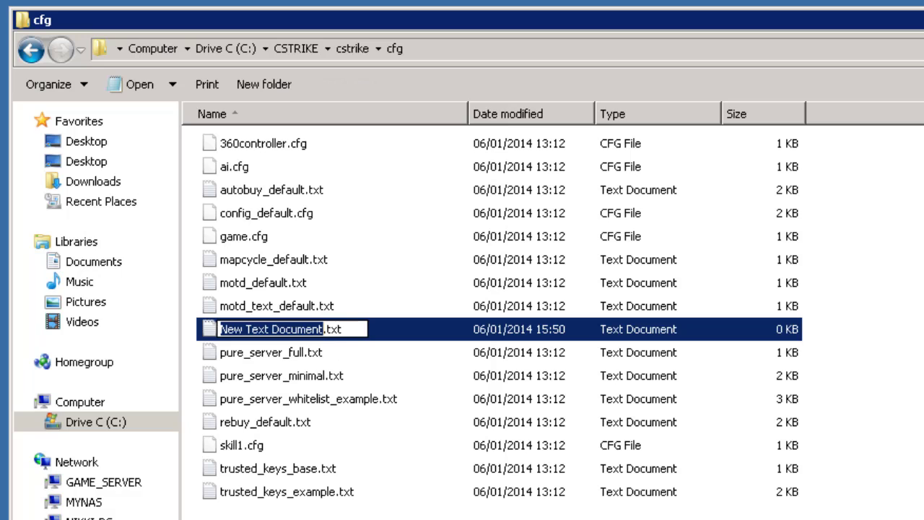
type("server")
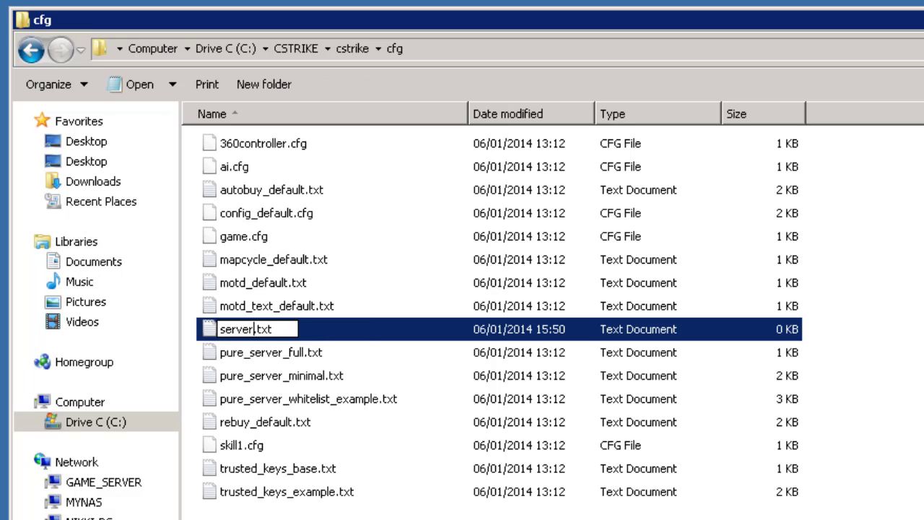
key("Right")
key("Right")
key("Right")
key("Right")
key("BackSpace")
key("BackSpace")
key("BackSpace")
type("cfg")
key("Return")
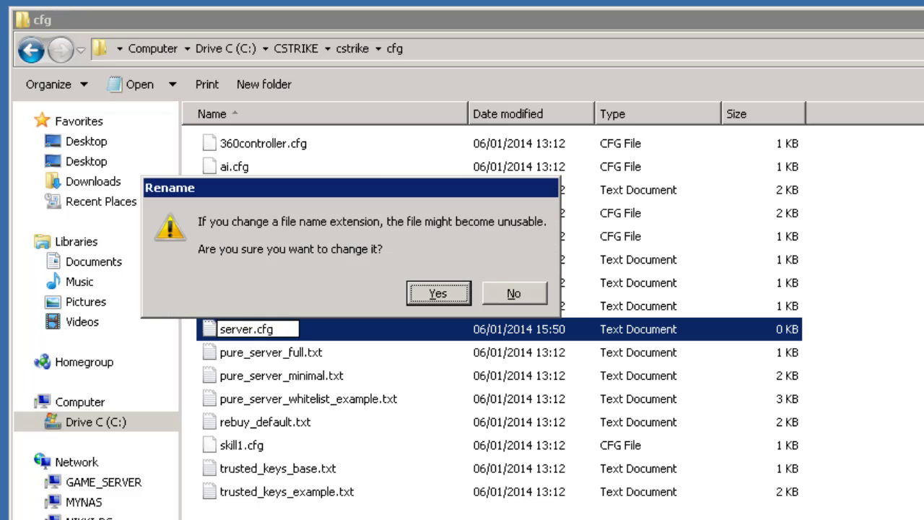
key("Return")
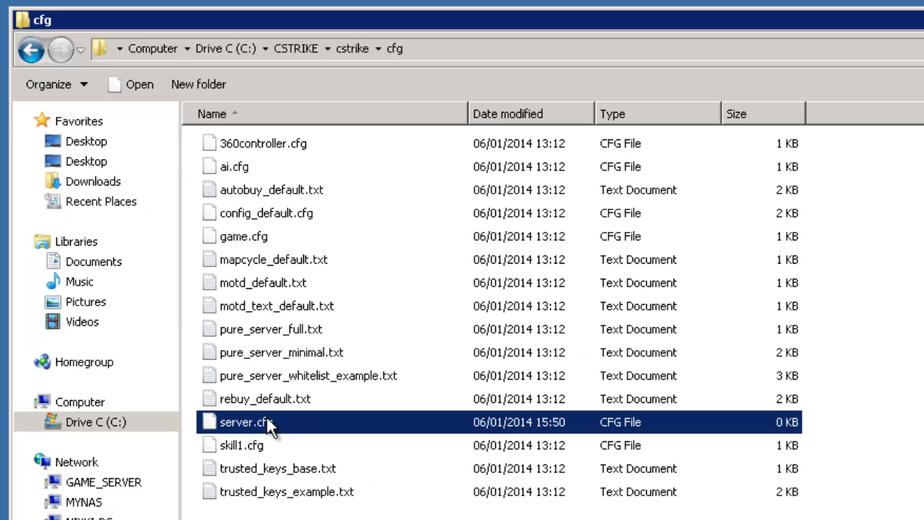
right_click(266, 417)
- Open server.cfg in Notepad++, reposition its window, and return to Internet Explorer
left_click(315, 447)
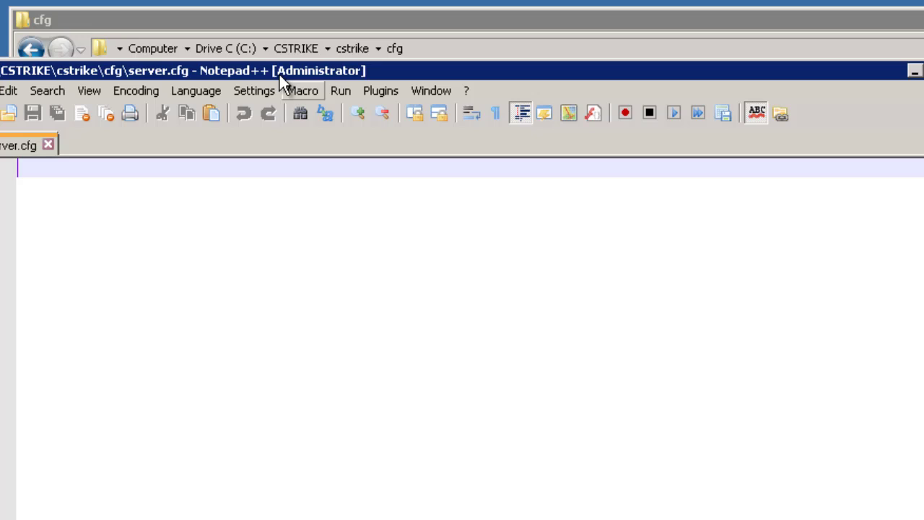
left_click_drag(280, 74, 459, 64)
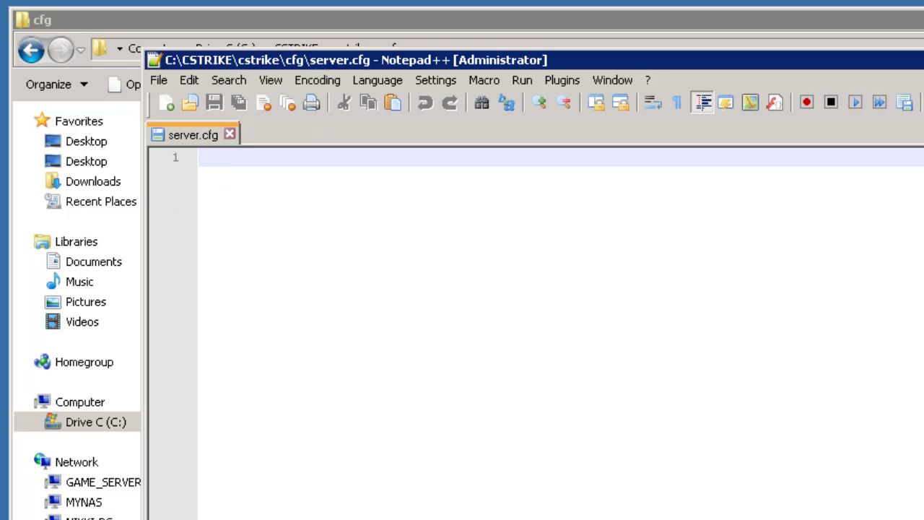
key("alt+Tab")
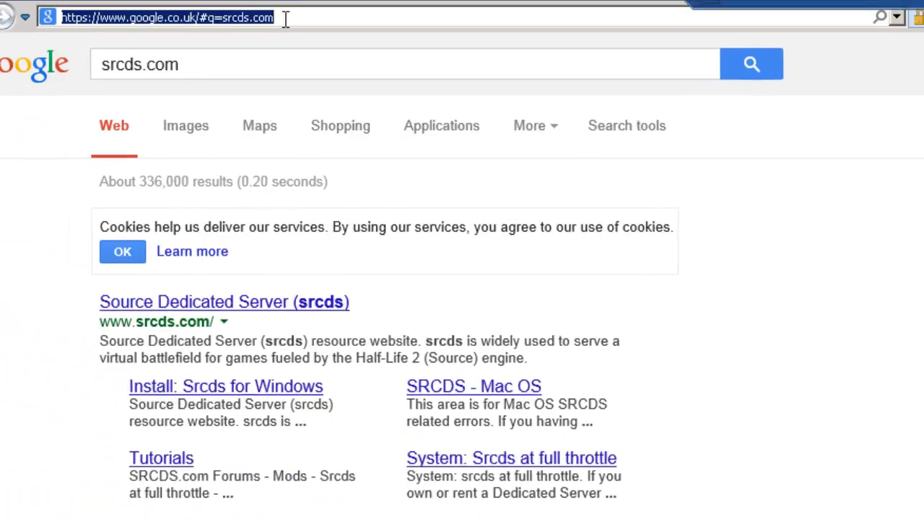
type("www.")
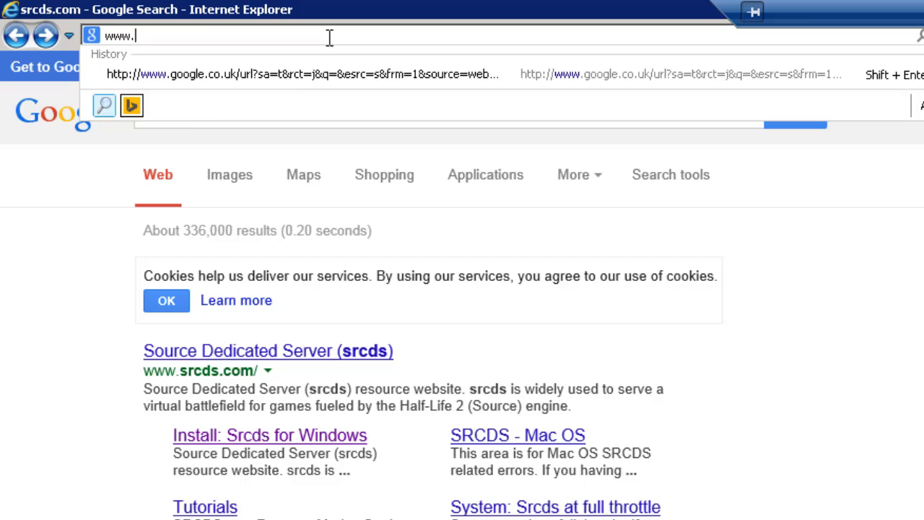
type("sc")
key("BackSpace")
key("BackSpace")
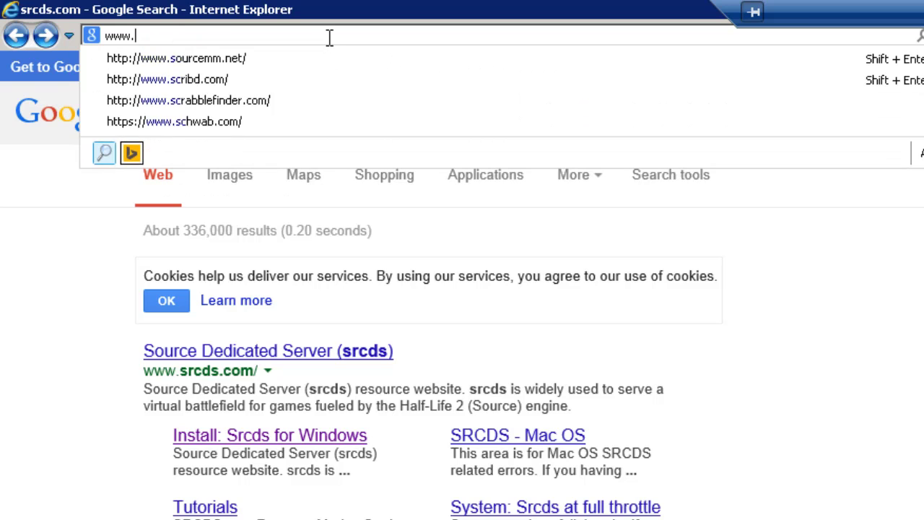
type("cstrike-p")
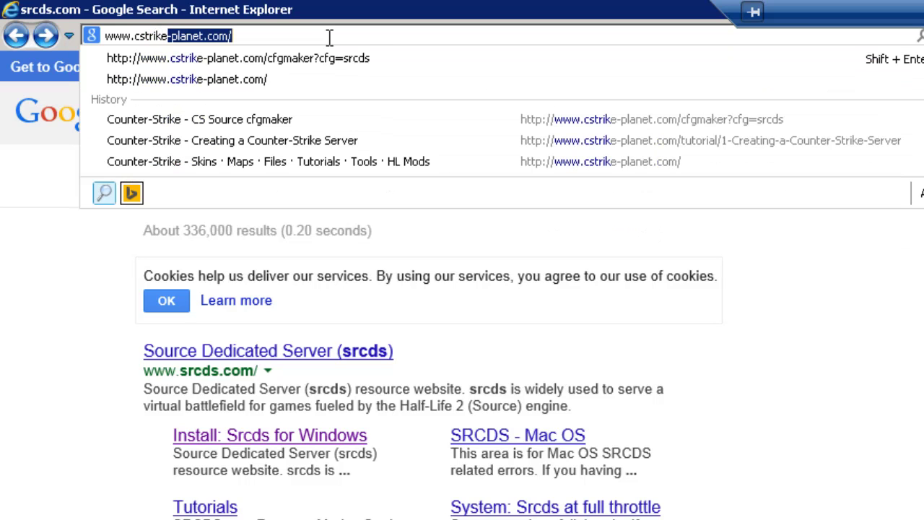
type("lanet.com")
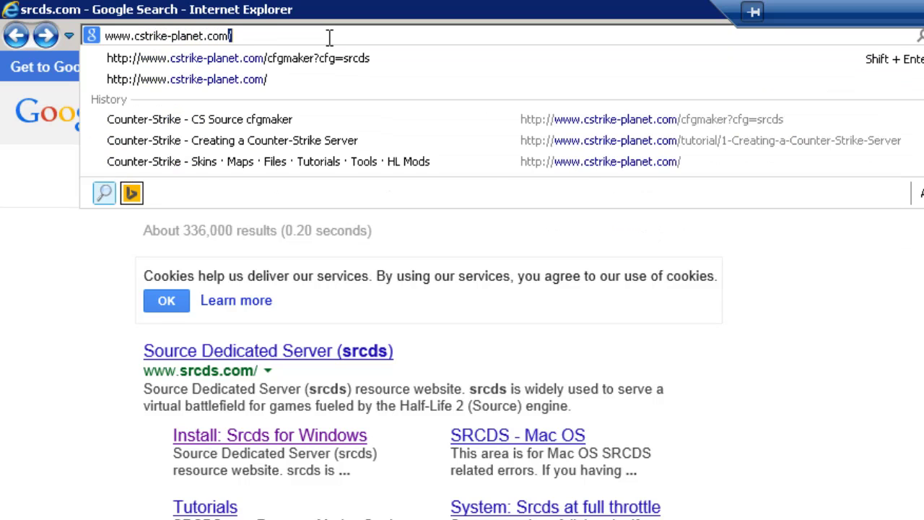
key("Return")
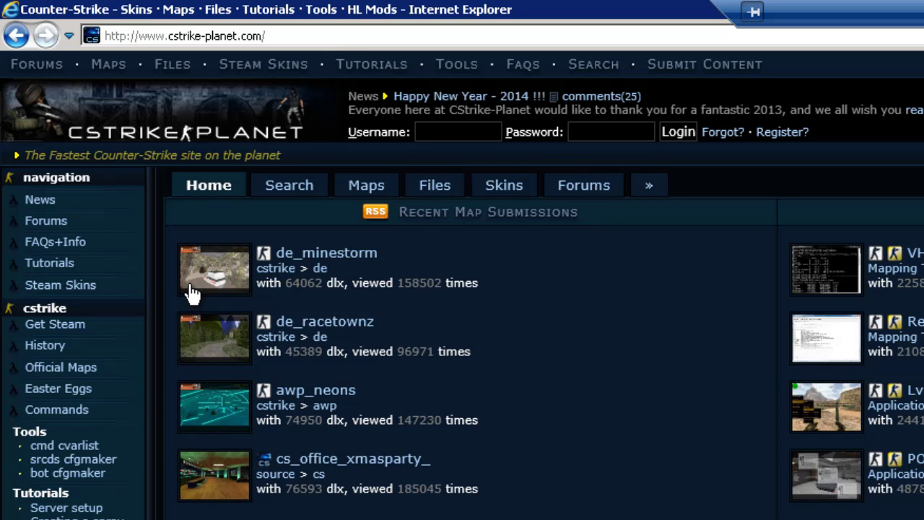
- In srcds cfgmaker, prefix the server name with 'SPQR-', enter an rcon password, leave server password blank
left_click(55, 465)
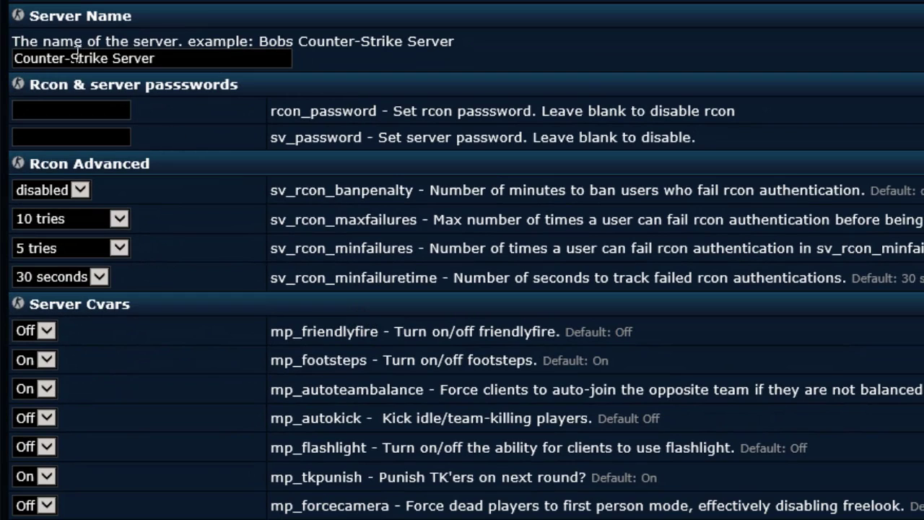
left_click(15, 59)
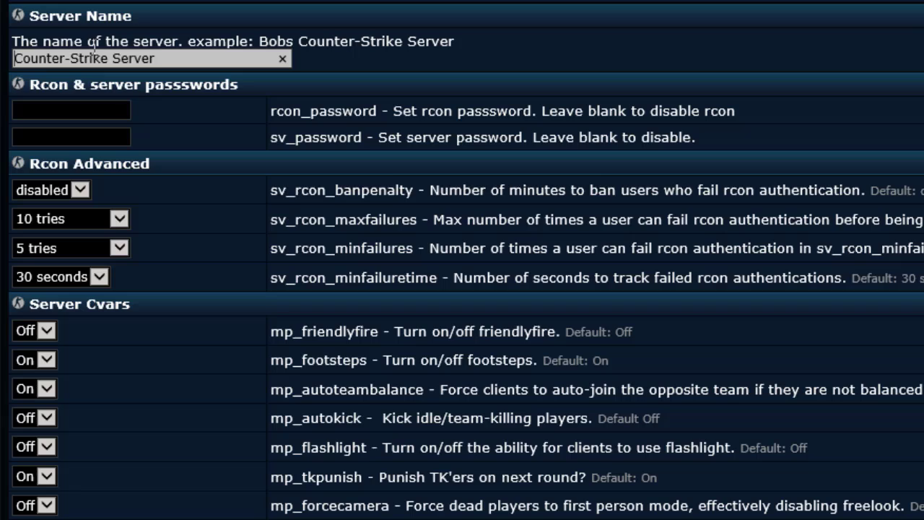
type("SPQR-")
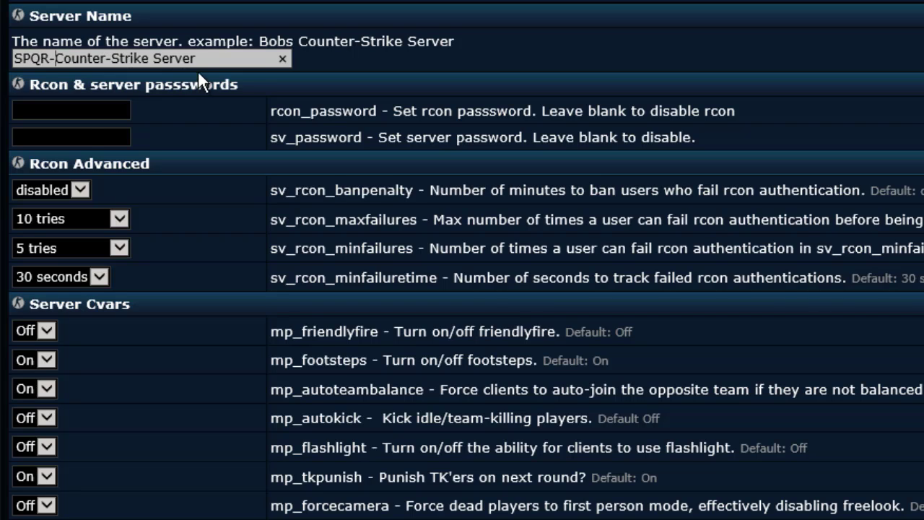
left_click(70, 113)
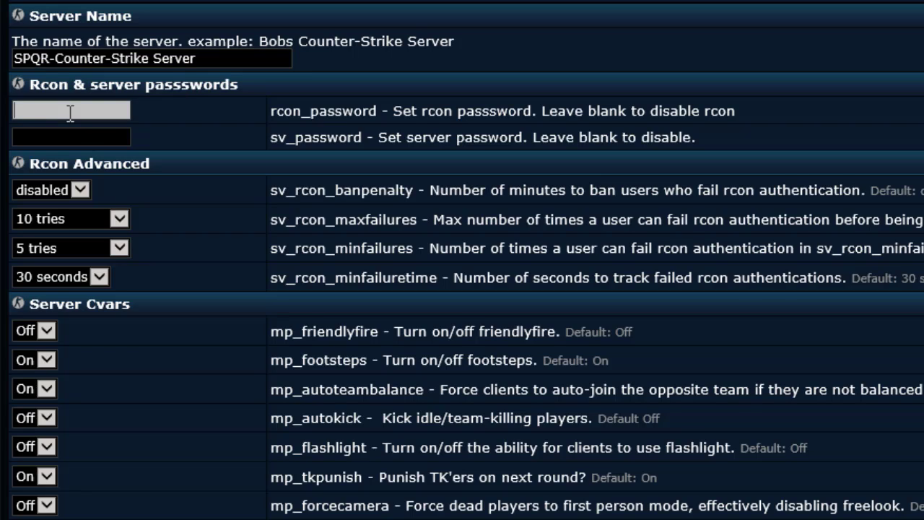
left_click(53, 142)
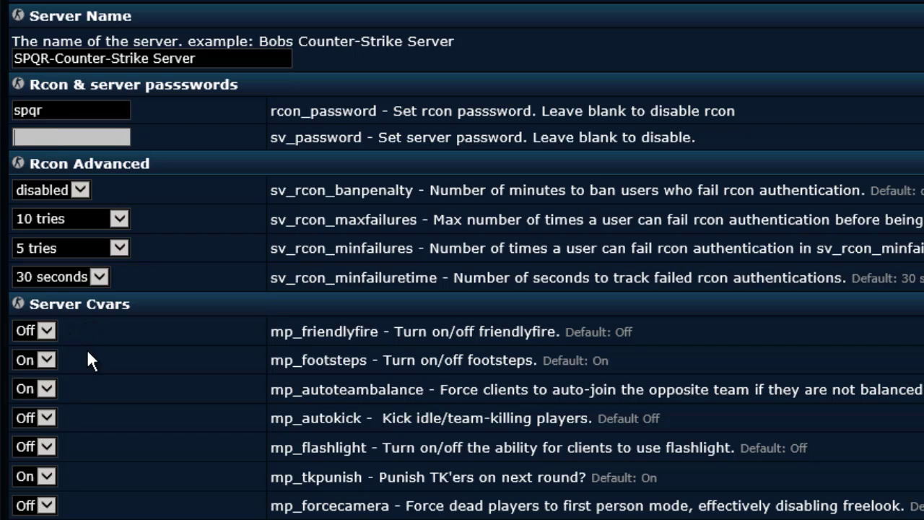
left_click(548, 420)
- Set the sv_region server region to Europe
scroll(673, 438, "down", 10)
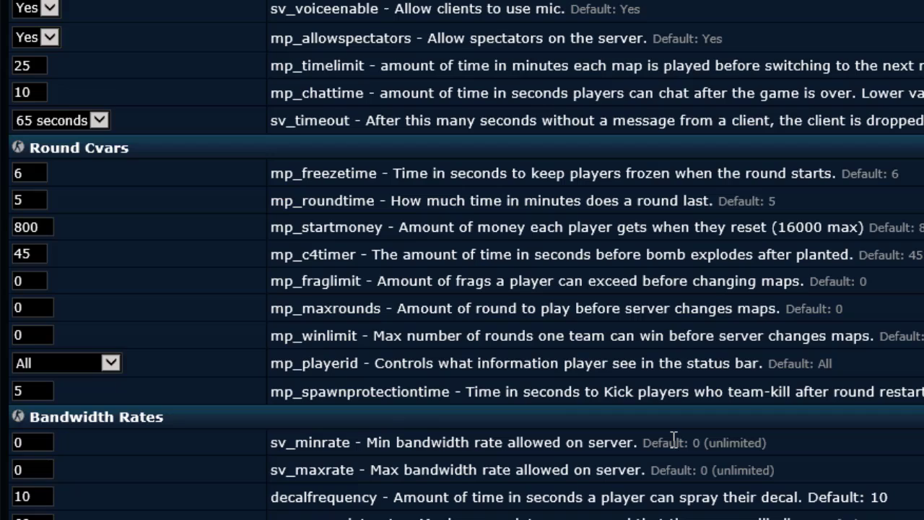
scroll(674, 438, "down", 4)
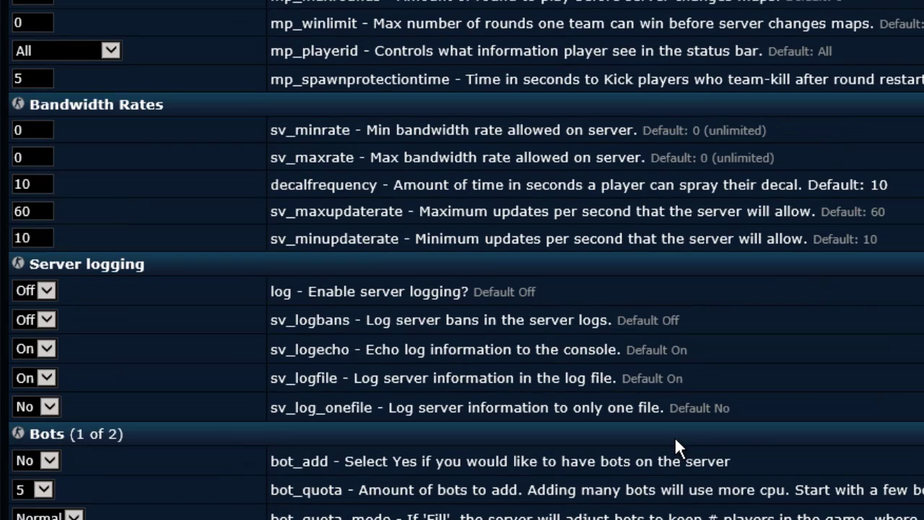
scroll(678, 444, "down", 7)
scroll(677, 446, "down", 2)
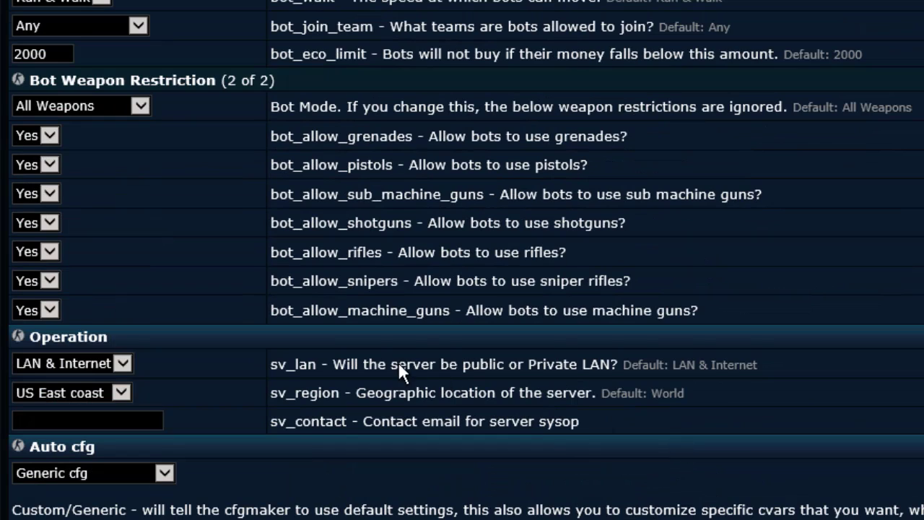
left_click(121, 393)
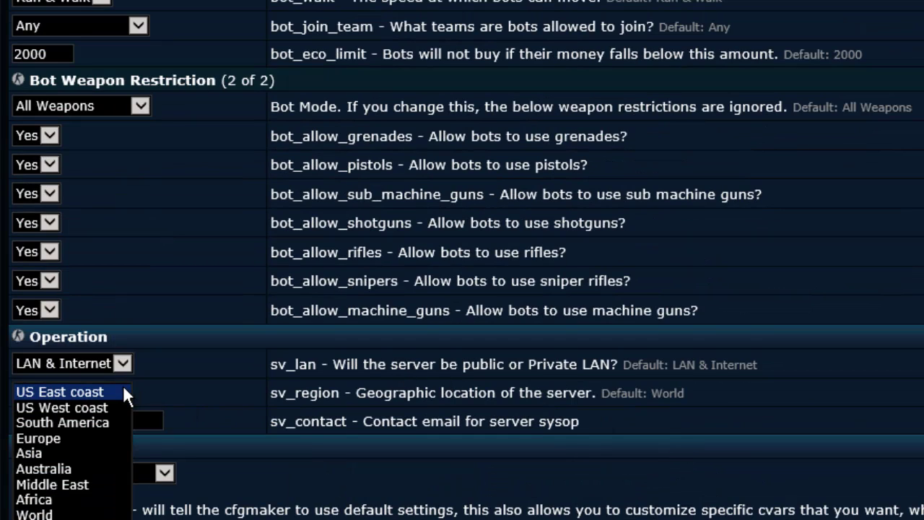
left_click(50, 437)
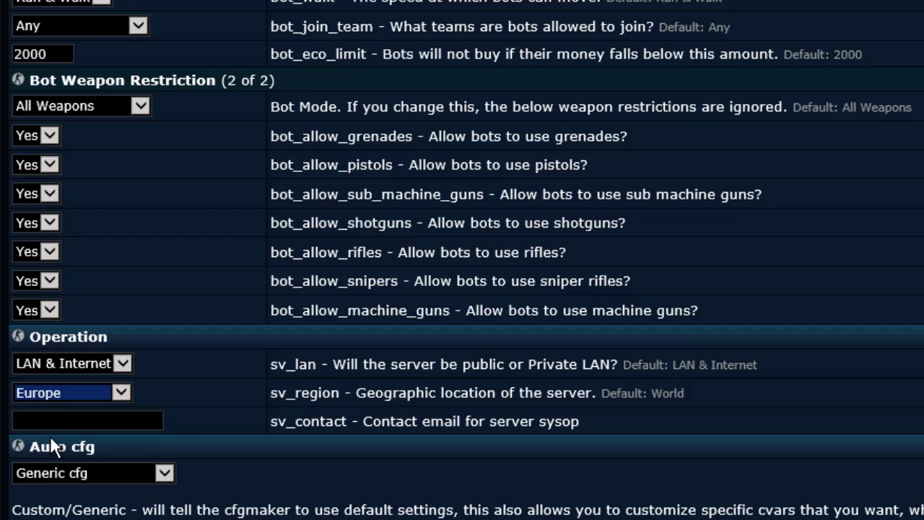
left_click(216, 503)
- Run cfgmaker and copy the full generated config text
scroll(216, 503, "down", 2)
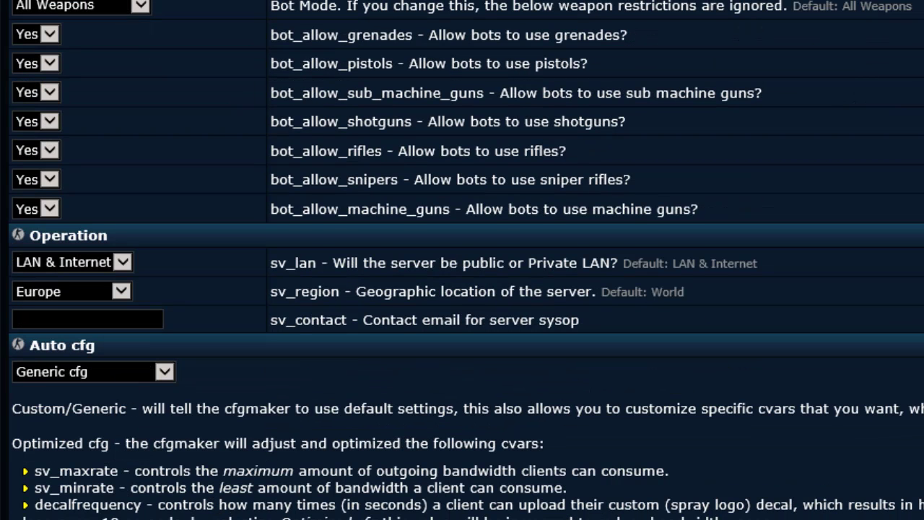
scroll(217, 503, "down", 2)
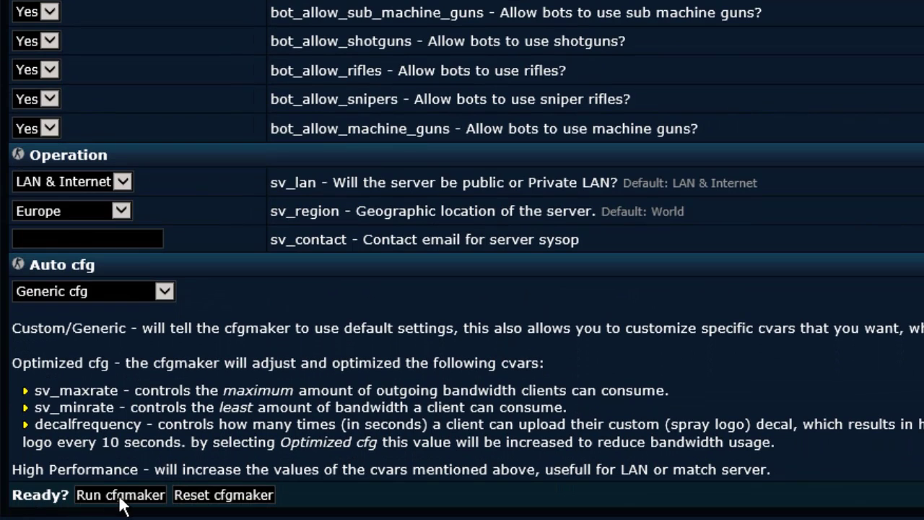
left_click(124, 497)
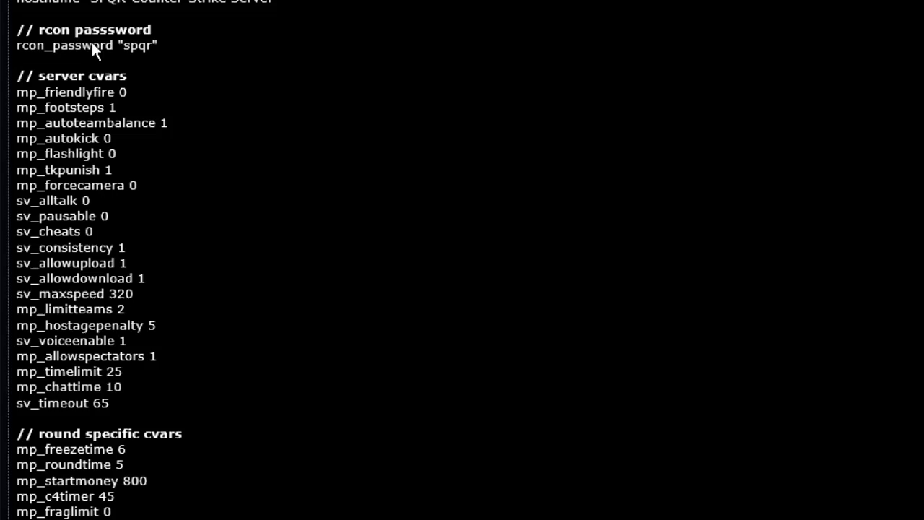
left_click_drag(13, 28, 200, 429)
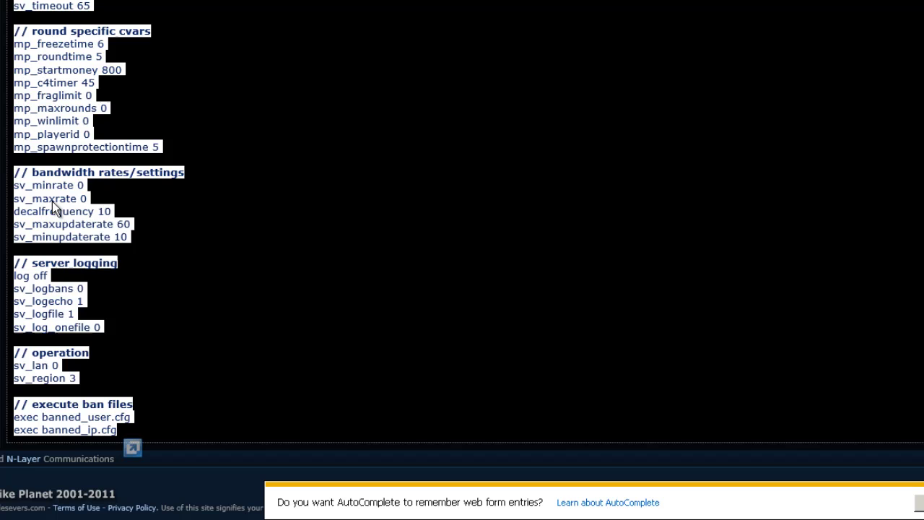
right_click(52, 202)
left_click(83, 229)
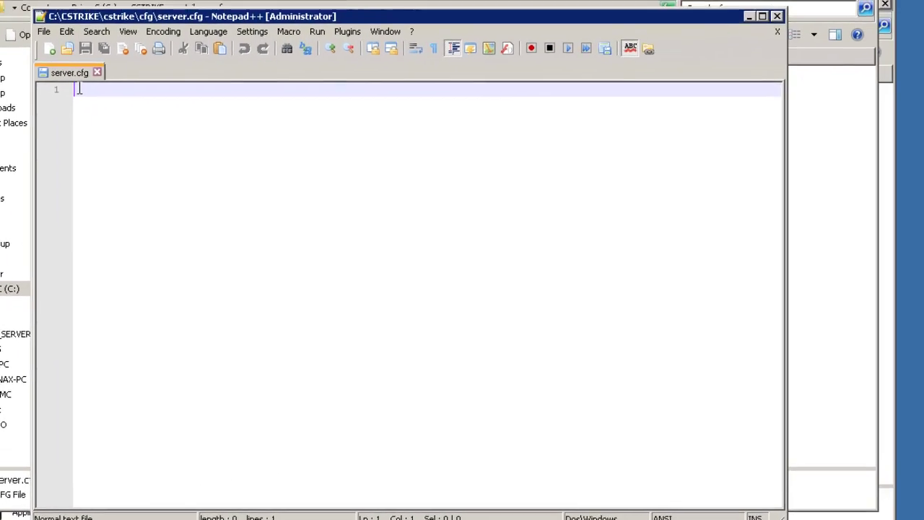
- Paste the generated config into server.cfg, save it, and close Notepad++
right_click(79, 88)
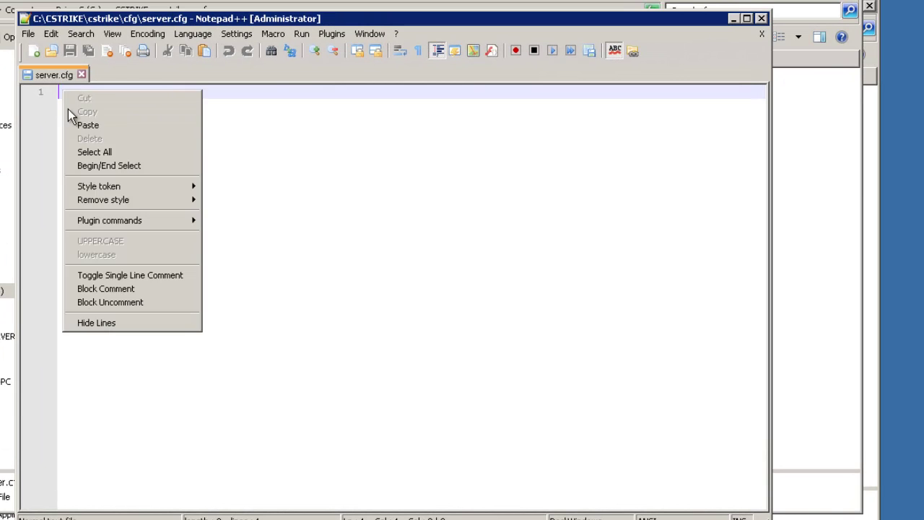
left_click(112, 122)
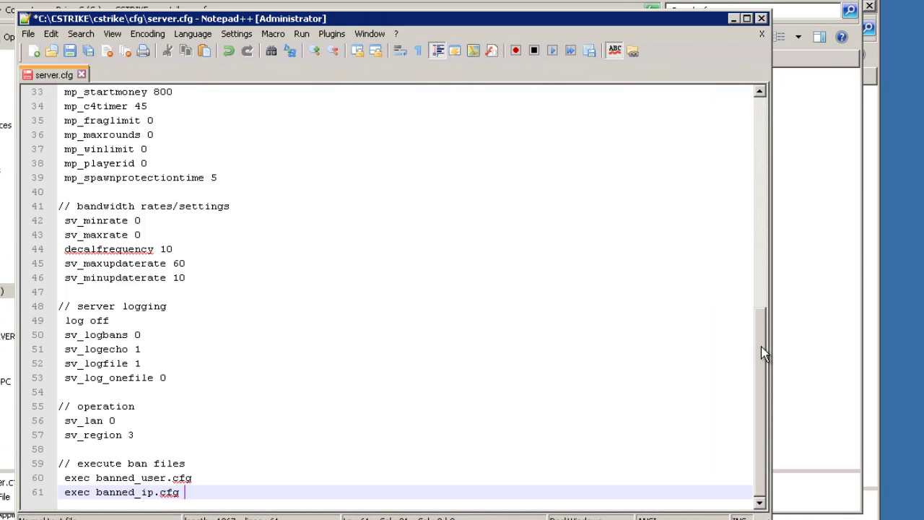
scroll(758, 346, "up", 10)
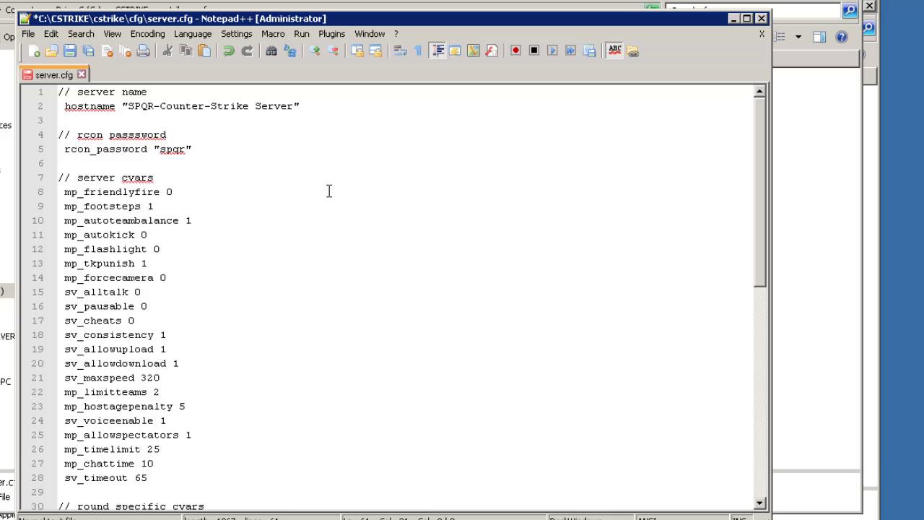
left_click(72, 52)
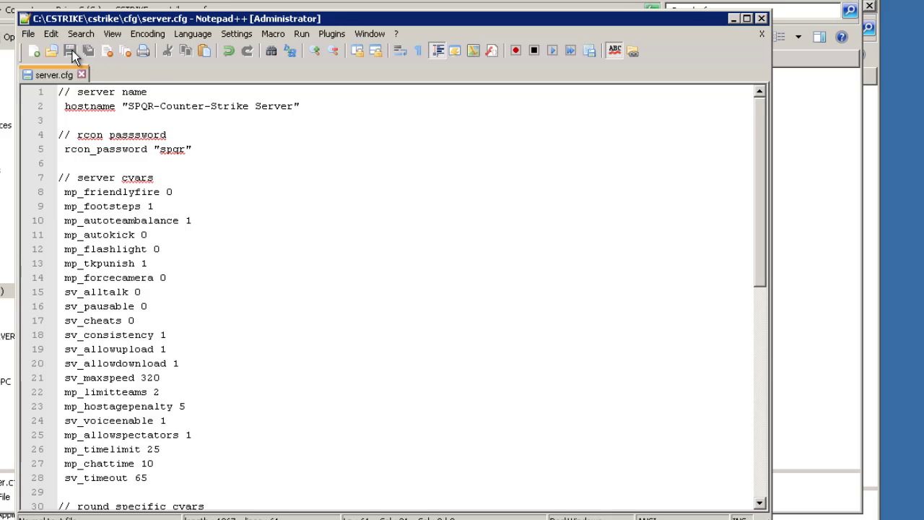
left_click(760, 18)
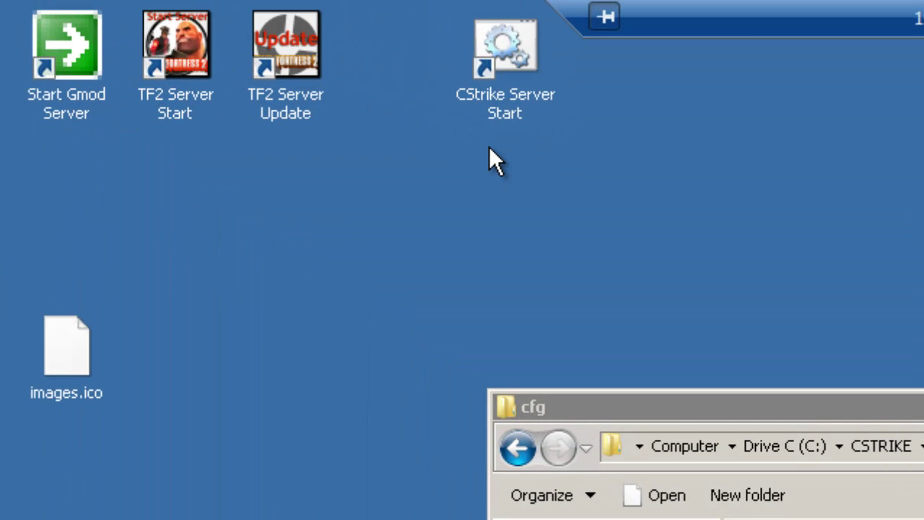
- Launch the CStrike Server Start shortcut, allow it through Windows Firewall, and bring its console forward
double_click(496, 52)
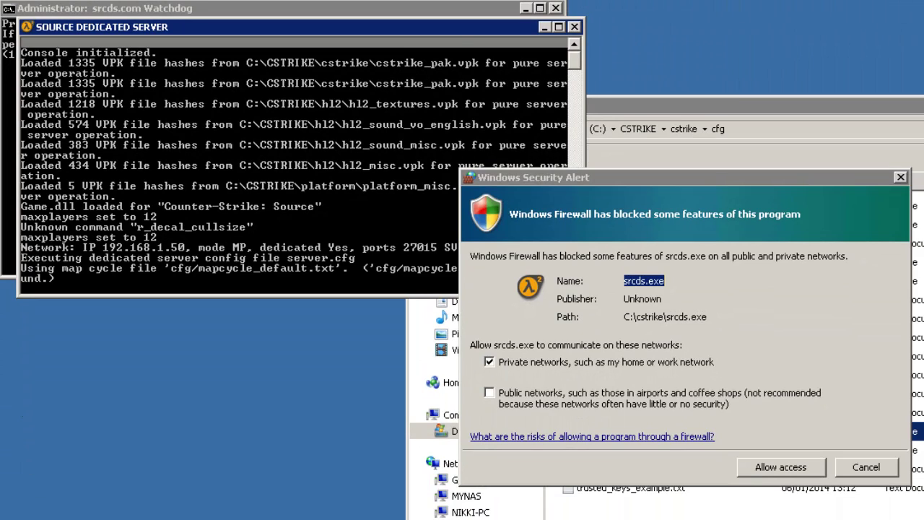
left_click(774, 467)
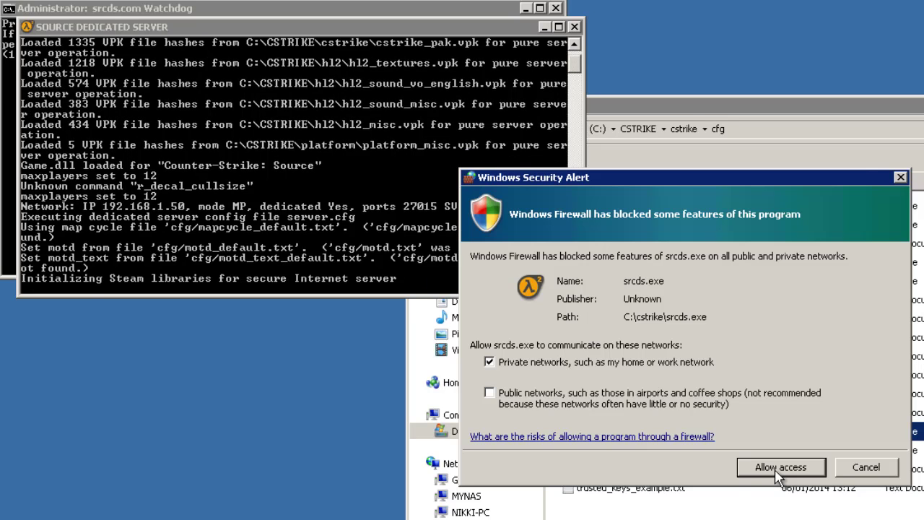
left_click(778, 467)
left_click(785, 469)
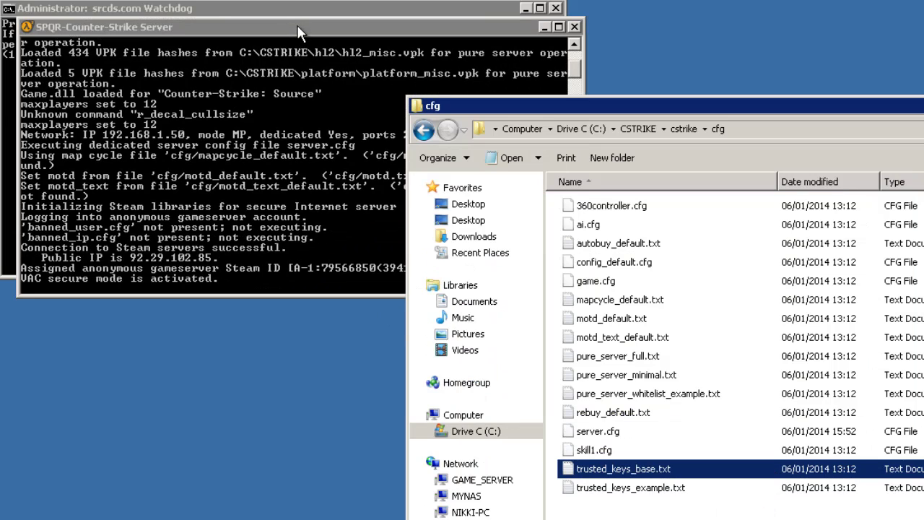
left_click(298, 29)
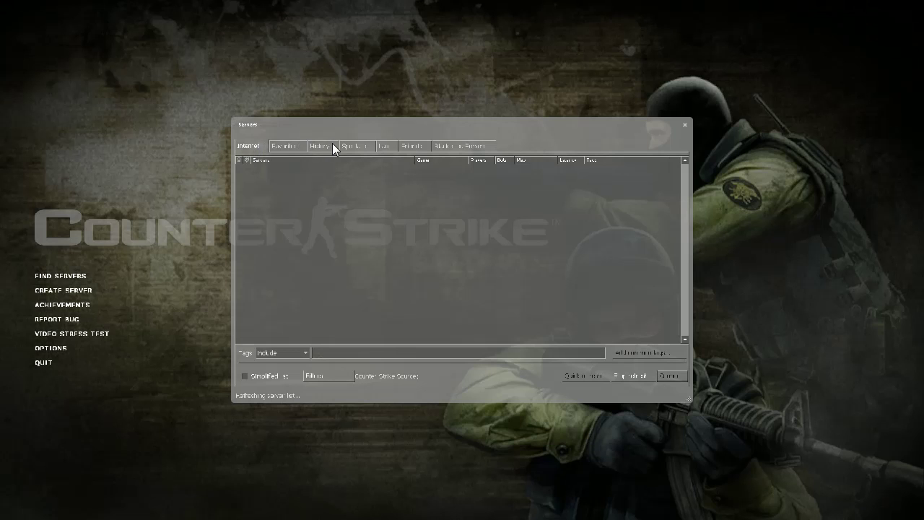
- Connect to SPQR-Counter-Strike Server from the LAN server list
left_click(383, 146)
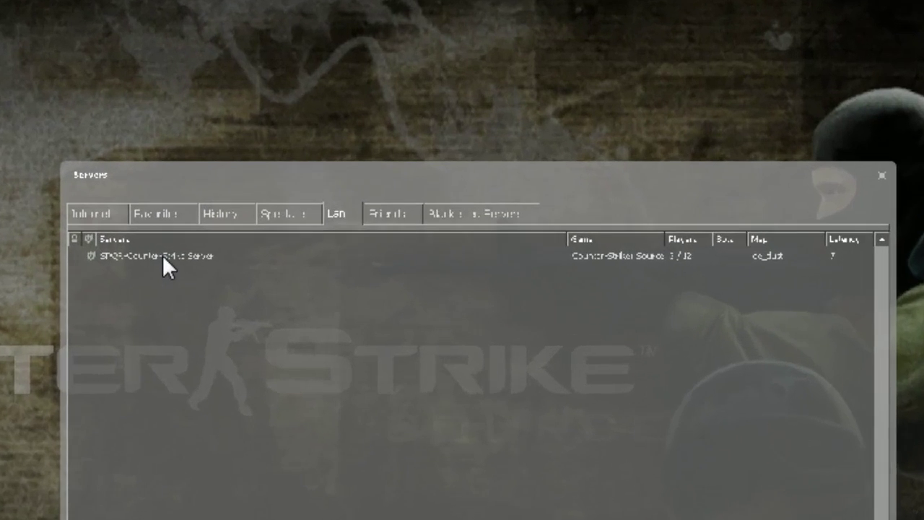
left_click(290, 169)
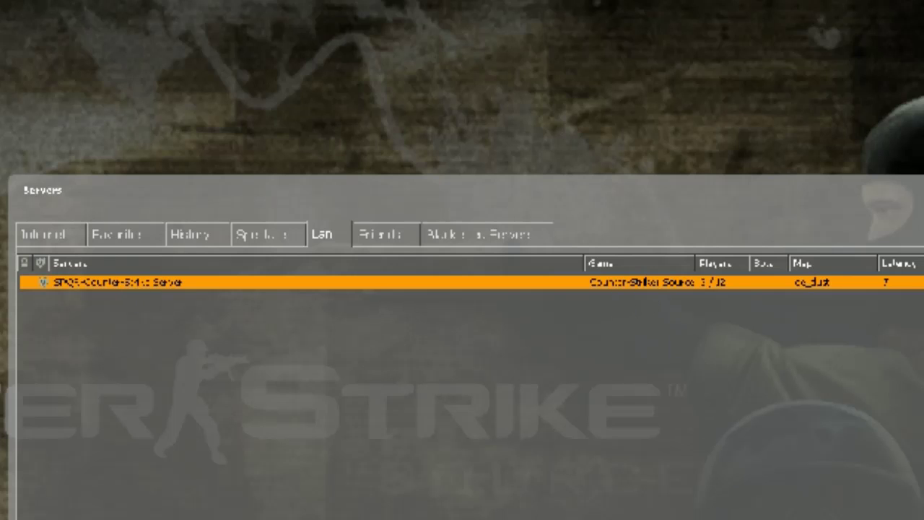
key("Return")
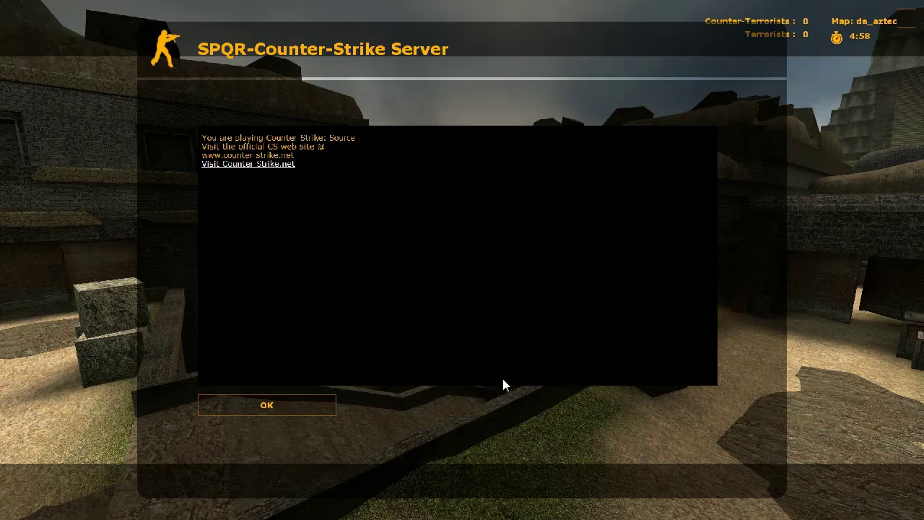
- Dismiss the welcome message, join CT Forces as SEAL TEAM 6, and open the buy menu
left_click(307, 404)
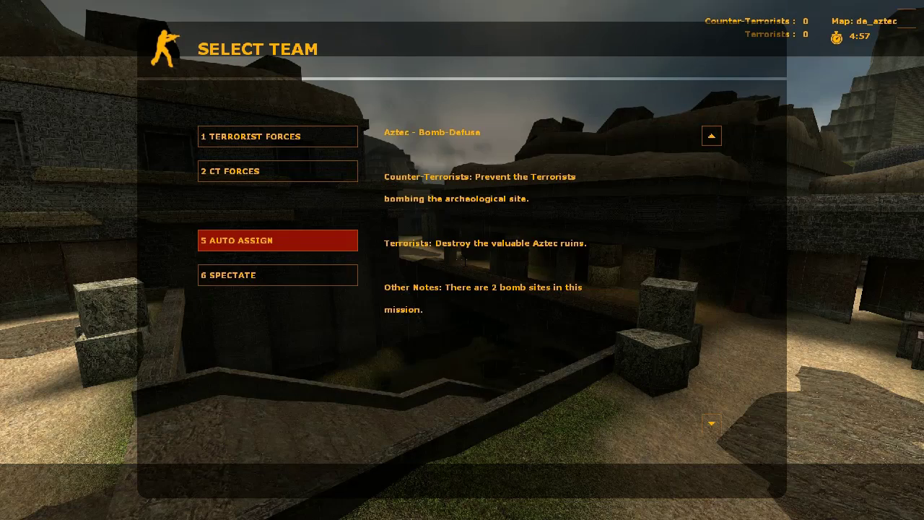
left_click(247, 170)
left_click(309, 138)
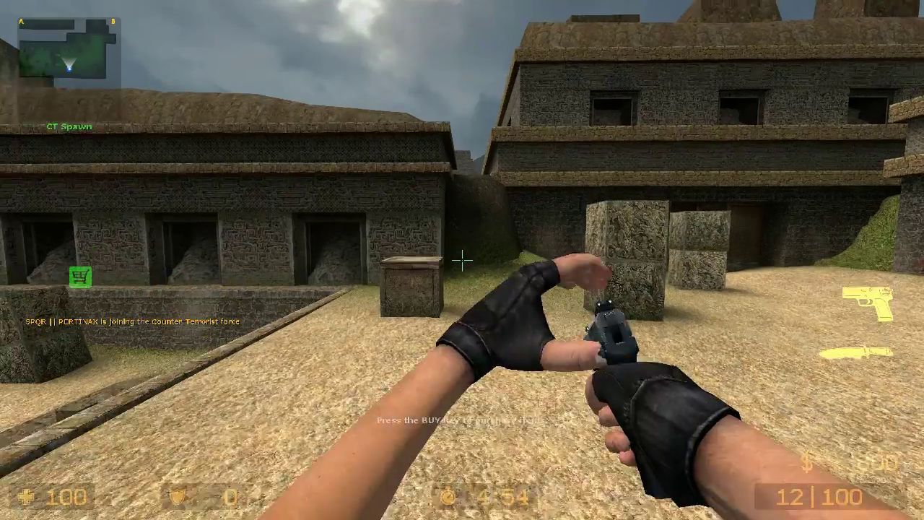
key("b")
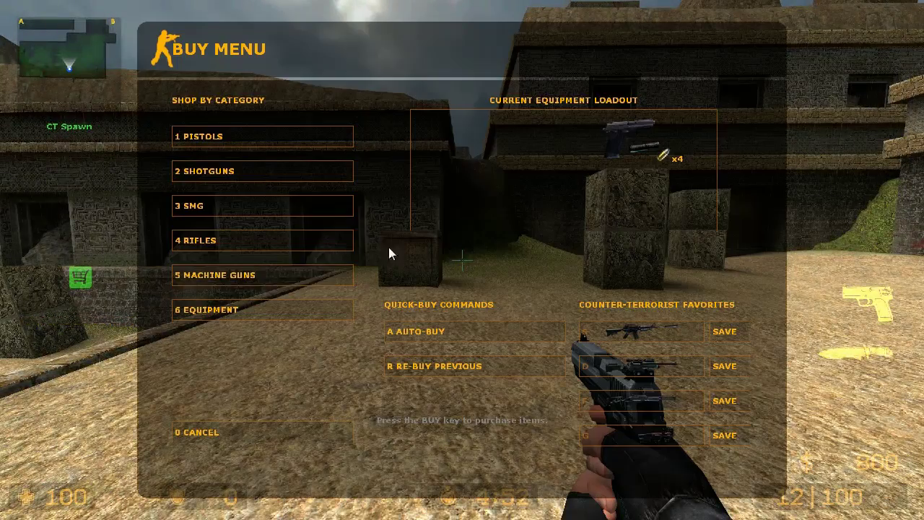